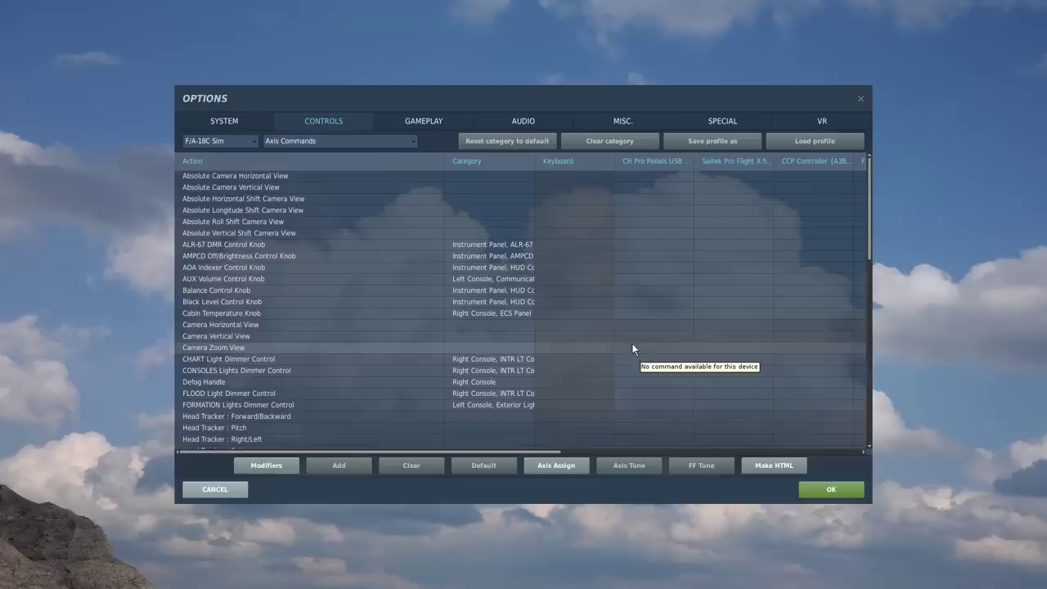
{"action": "left_click_drag", "start_coordinate": [867, 210], "coordinate": [869, 401]}
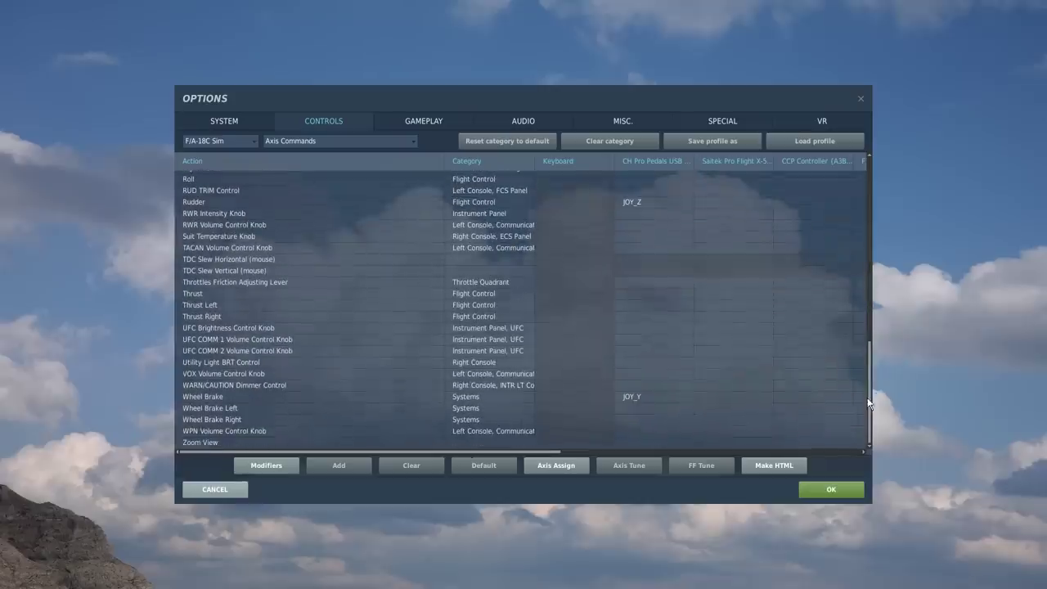
{"action": "left_click_drag", "start_coordinate": [539, 452], "coordinate": [601, 448]}
{"action": "left_click", "coordinate": [535, 386]}
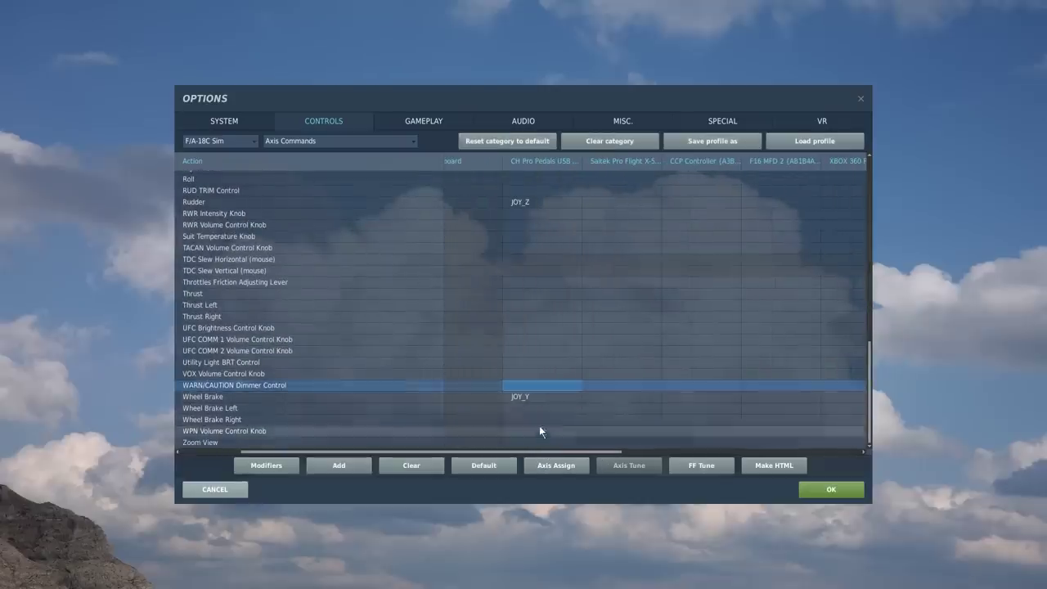
{"action": "left_click", "coordinate": [590, 141]}
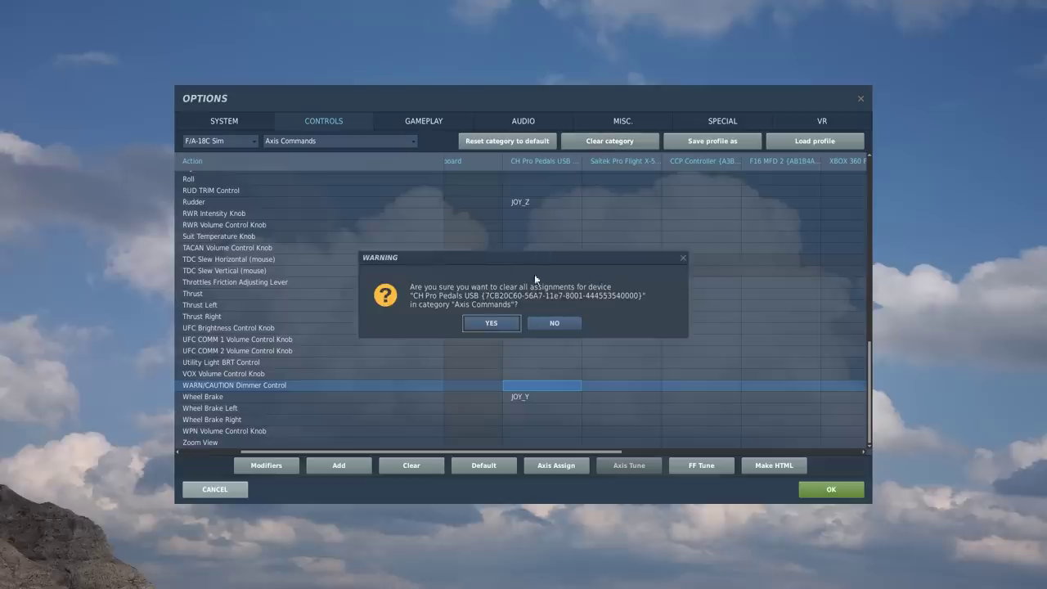
{"action": "left_click", "coordinate": [556, 322]}
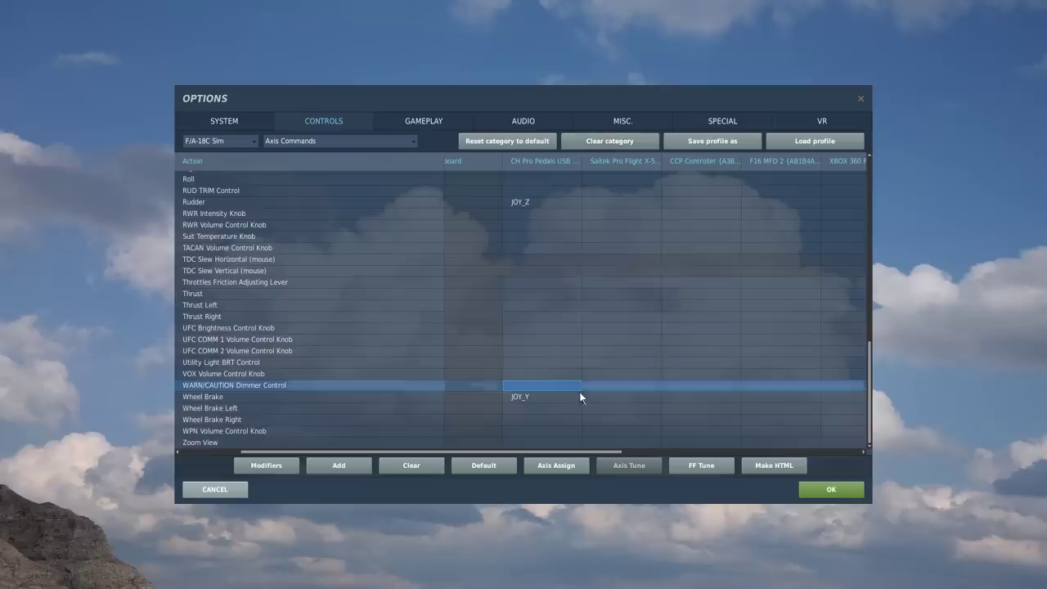
- Check the axis choices for the Rudder assignment on the CH Pro Pedals and leave it without saving
{"action": "left_click", "coordinate": [547, 206]}
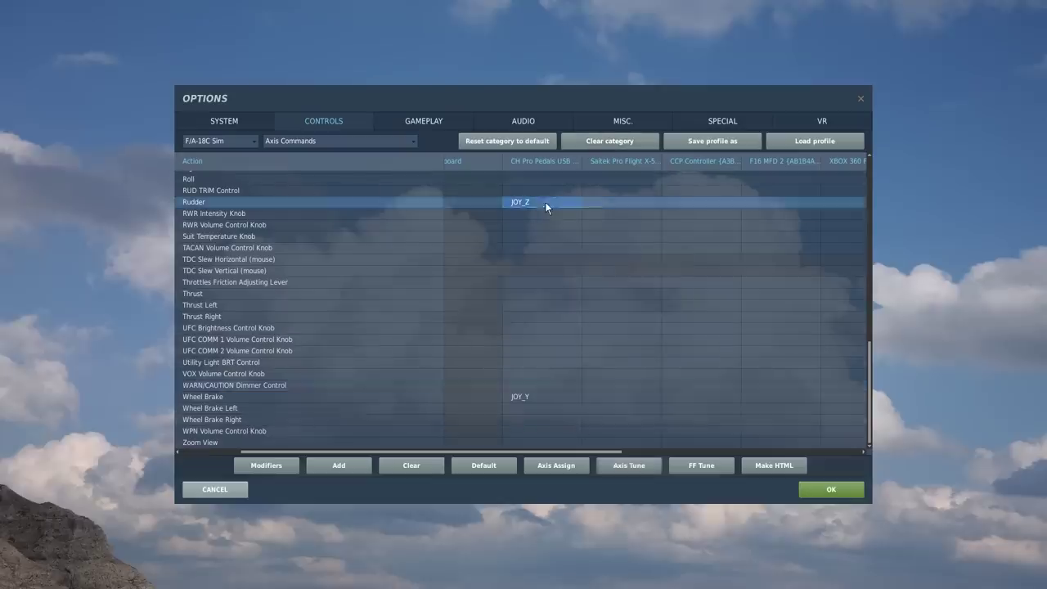
{"action": "double_click", "coordinate": [546, 206]}
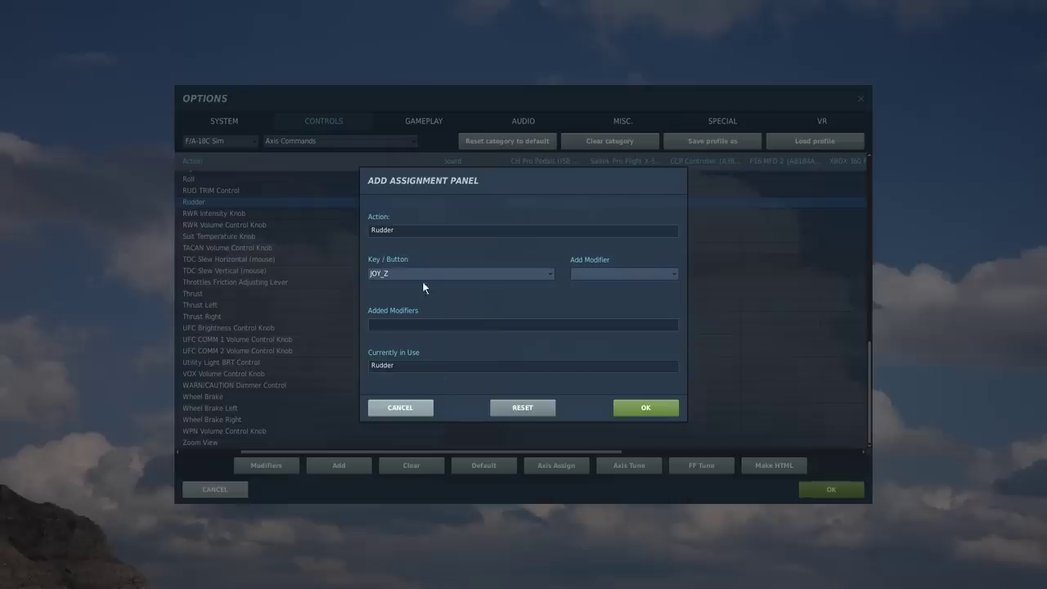
{"action": "left_click", "coordinate": [394, 276]}
{"action": "left_click", "coordinate": [448, 307]}
{"action": "left_click", "coordinate": [397, 407]}
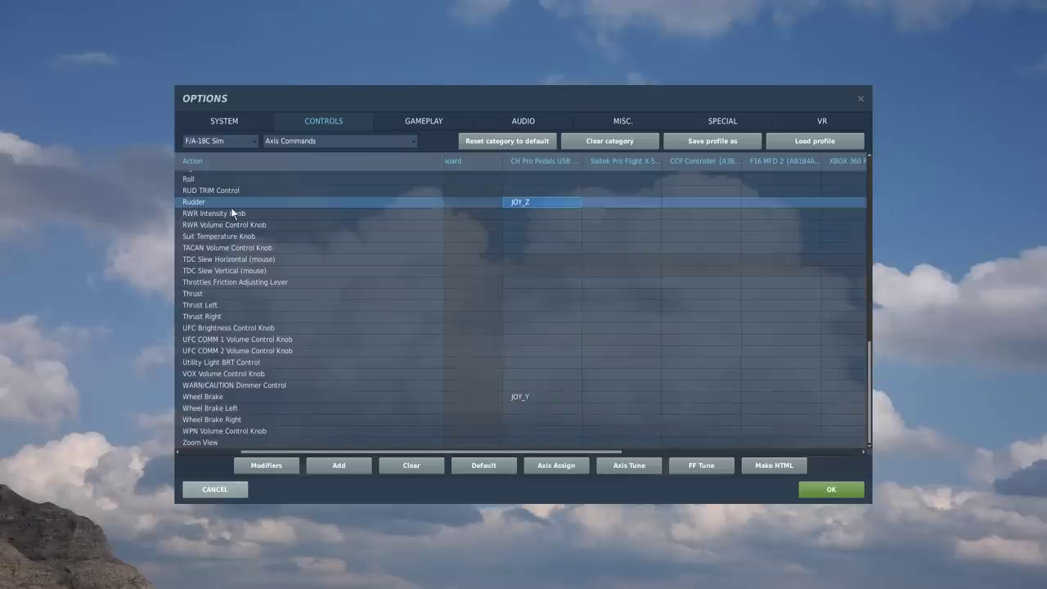
- Examine the Thrust and Wheel Brake axis commands, including their separate Left and Right entries
{"action": "left_click", "coordinate": [221, 306]}
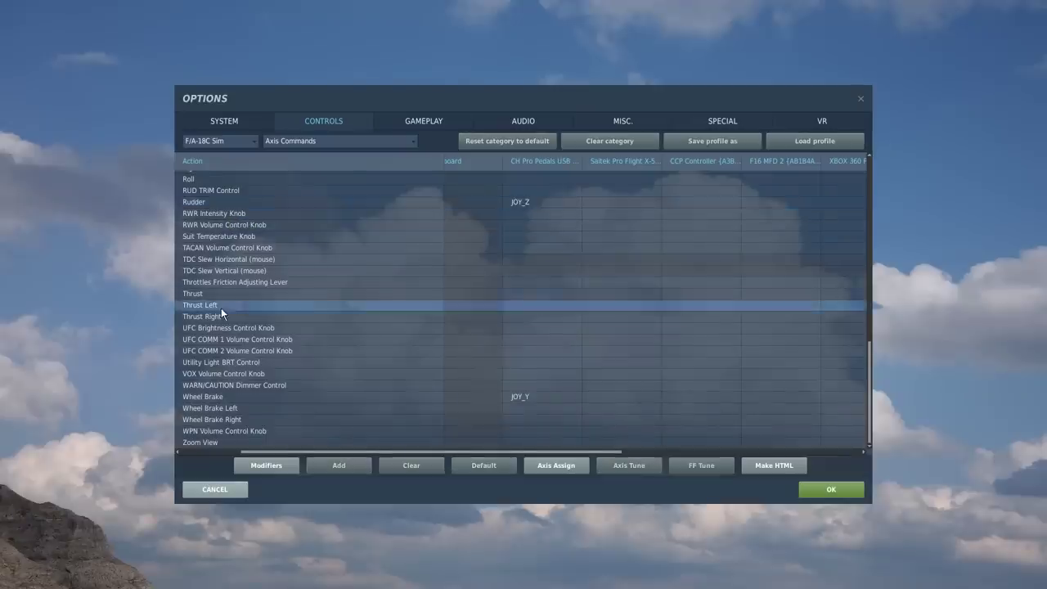
{"action": "left_click", "coordinate": [219, 318]}
{"action": "left_click", "coordinate": [217, 294]}
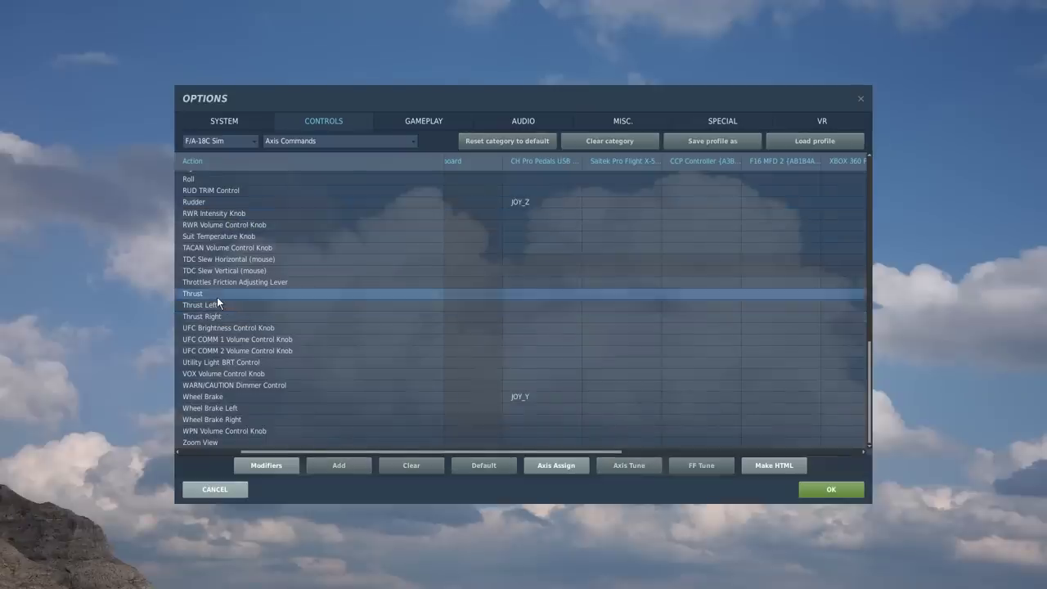
{"action": "left_click", "coordinate": [250, 398]}
{"action": "left_click", "coordinate": [248, 408]}
{"action": "left_click", "coordinate": [244, 421]}
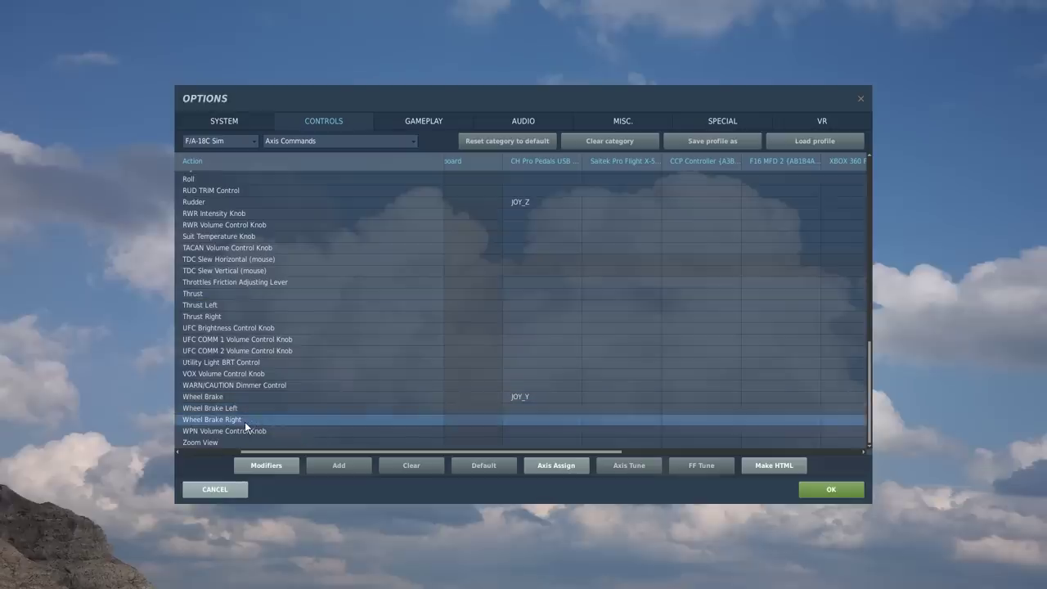
{"action": "left_click_drag", "start_coordinate": [275, 452], "coordinate": [211, 452]}
{"action": "left_click", "coordinate": [211, 442]}
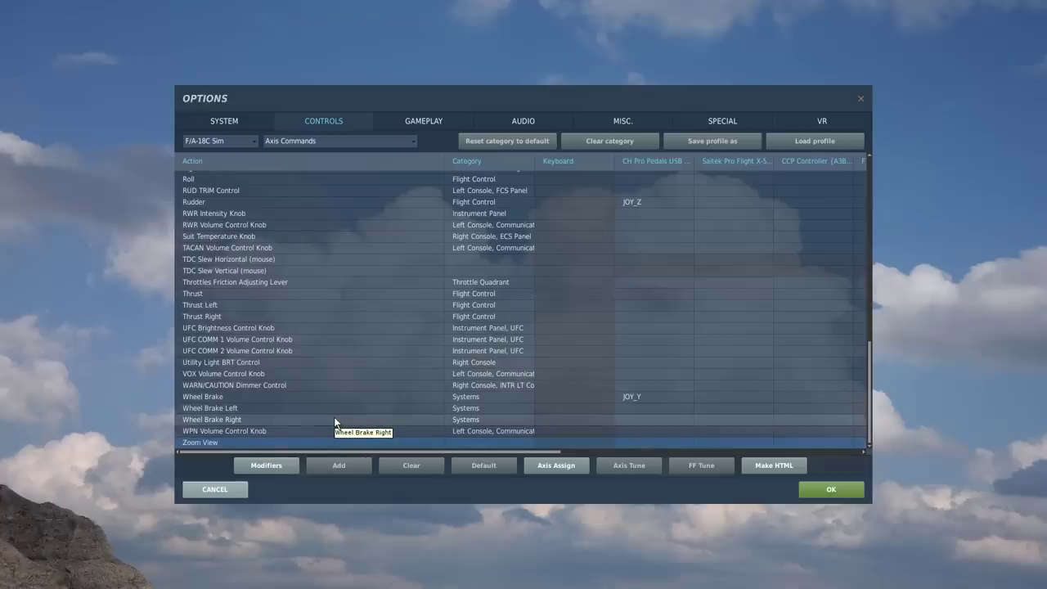
- Examine the Roll and Pitch axis commands, and review the rest of the axis list for other assignable controls
{"action": "scroll", "coordinate": [333, 417], "scroll_direction": "up", "scroll_amount": 2}
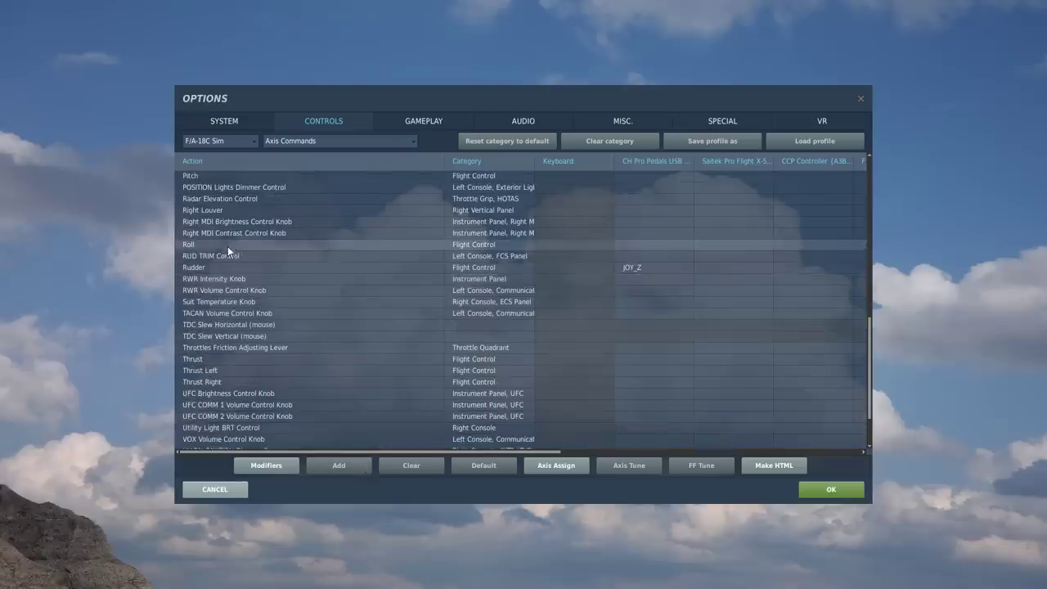
{"action": "left_click", "coordinate": [225, 245]}
{"action": "scroll", "coordinate": [229, 278], "scroll_direction": "up", "scroll_amount": 1}
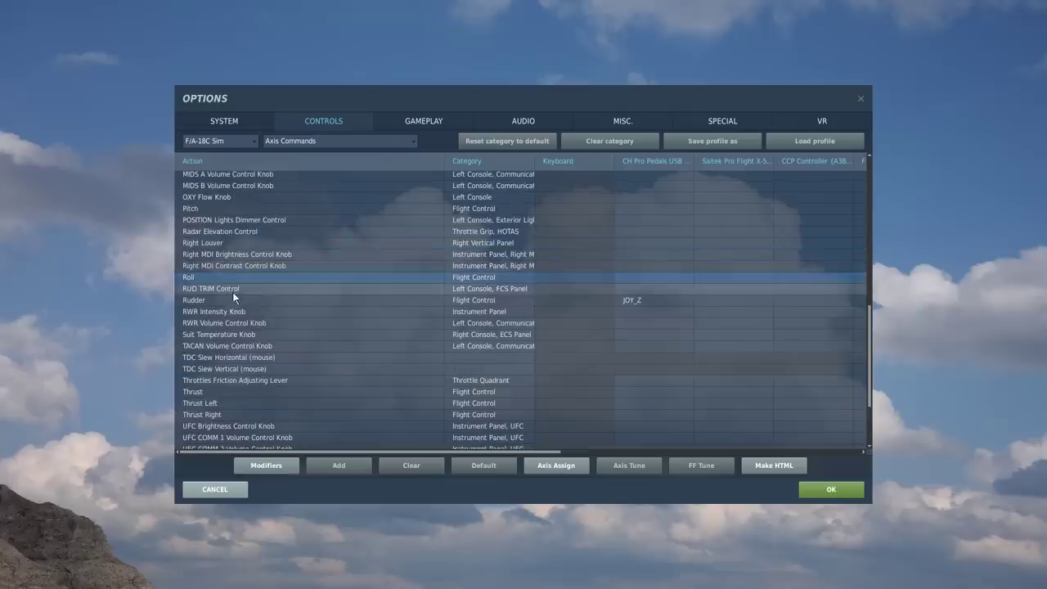
{"action": "left_click", "coordinate": [229, 210]}
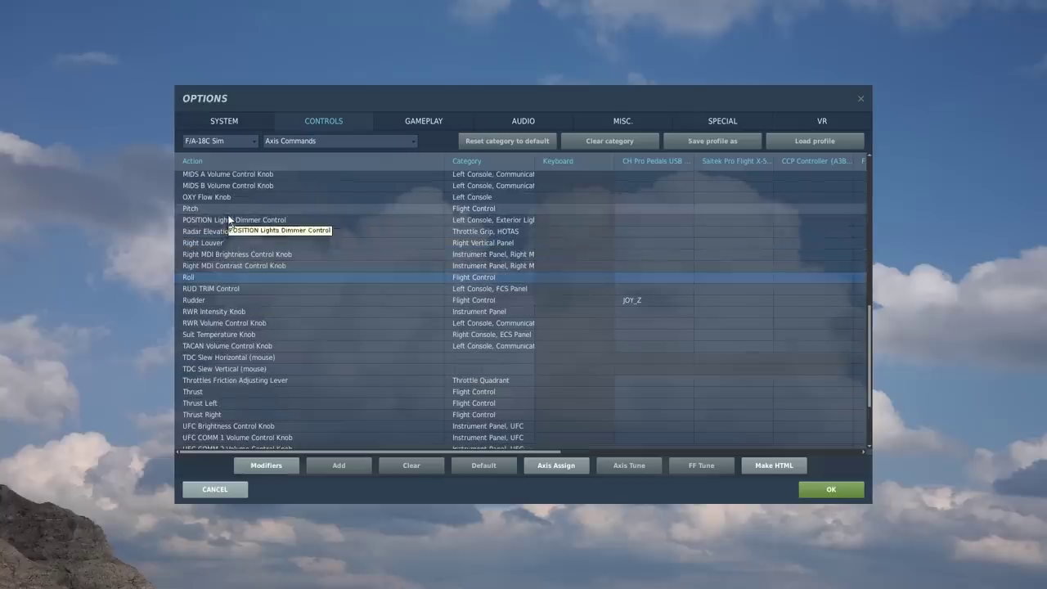
{"action": "left_click", "coordinate": [215, 276]}
{"action": "scroll", "coordinate": [305, 322], "scroll_direction": "up", "scroll_amount": 4}
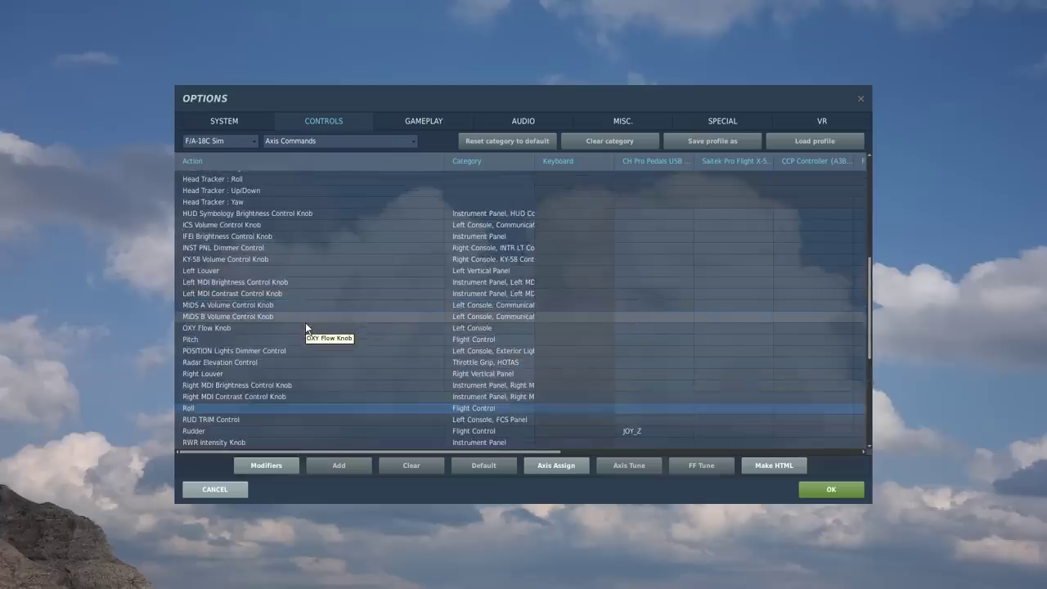
{"action": "scroll", "coordinate": [305, 322], "scroll_direction": "up", "scroll_amount": 3}
{"action": "scroll", "coordinate": [298, 339], "scroll_direction": "up", "scroll_amount": 5}
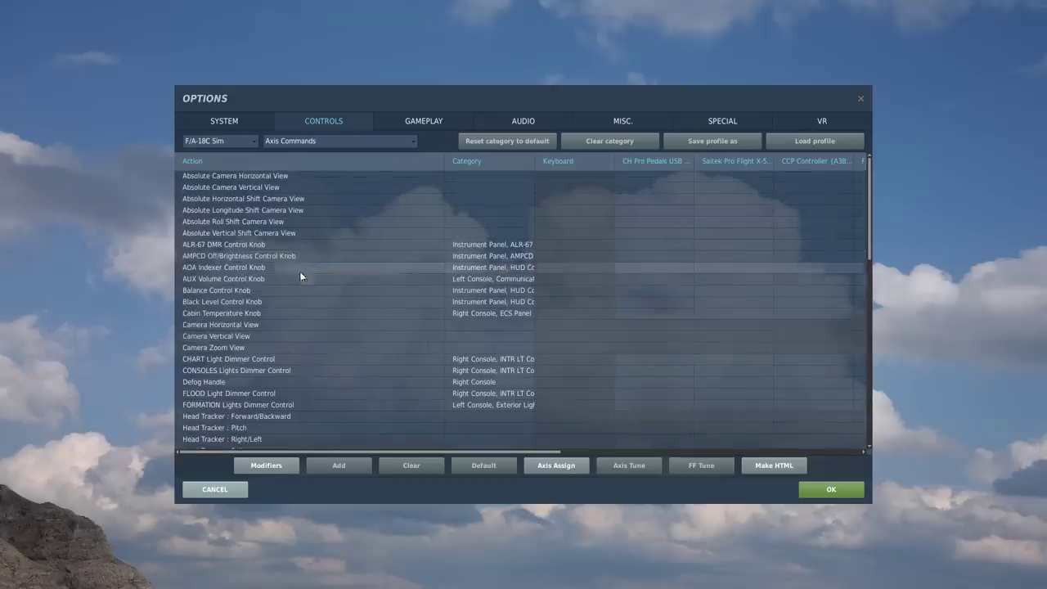
{"action": "scroll", "coordinate": [295, 350], "scroll_direction": "down", "scroll_amount": 2}
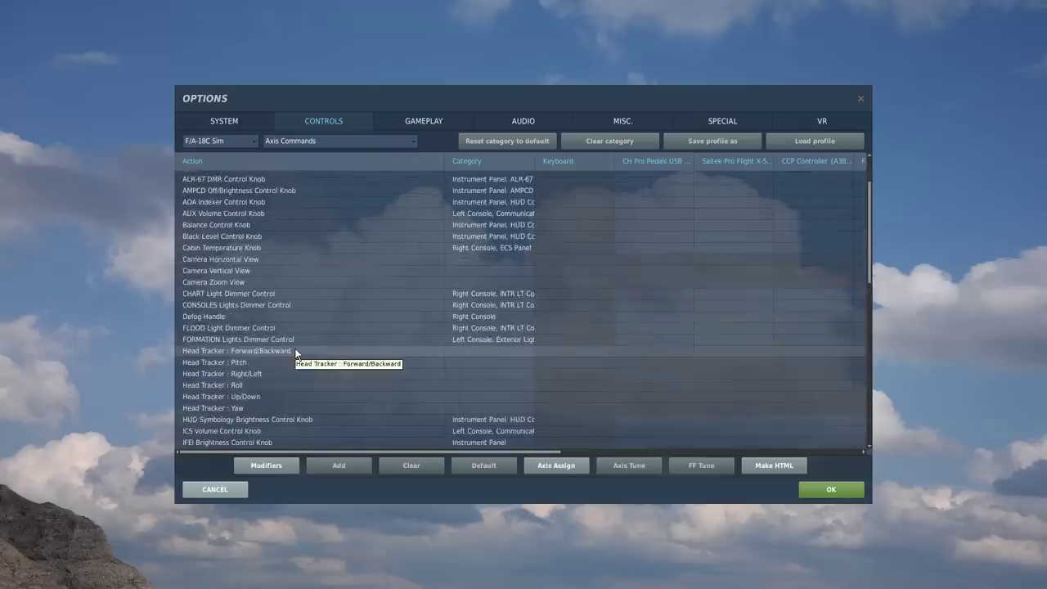
{"action": "scroll", "coordinate": [295, 352], "scroll_direction": "down", "scroll_amount": 2}
{"action": "scroll", "coordinate": [295, 353], "scroll_direction": "down", "scroll_amount": 7}
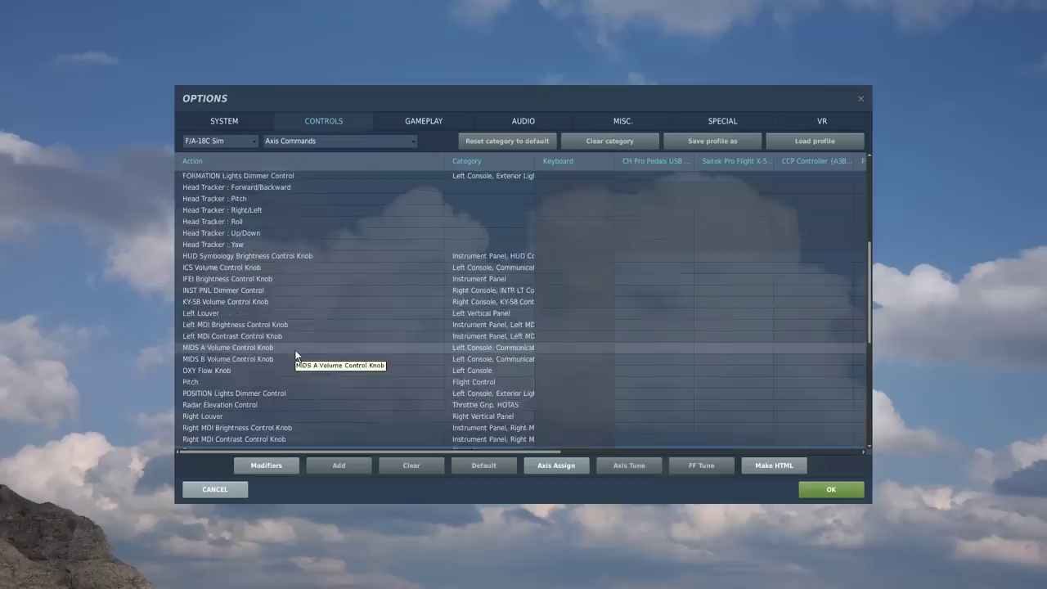
- Switch the F/A-18C Sim command list from Axis Commands to the All category
{"action": "left_click", "coordinate": [339, 141]}
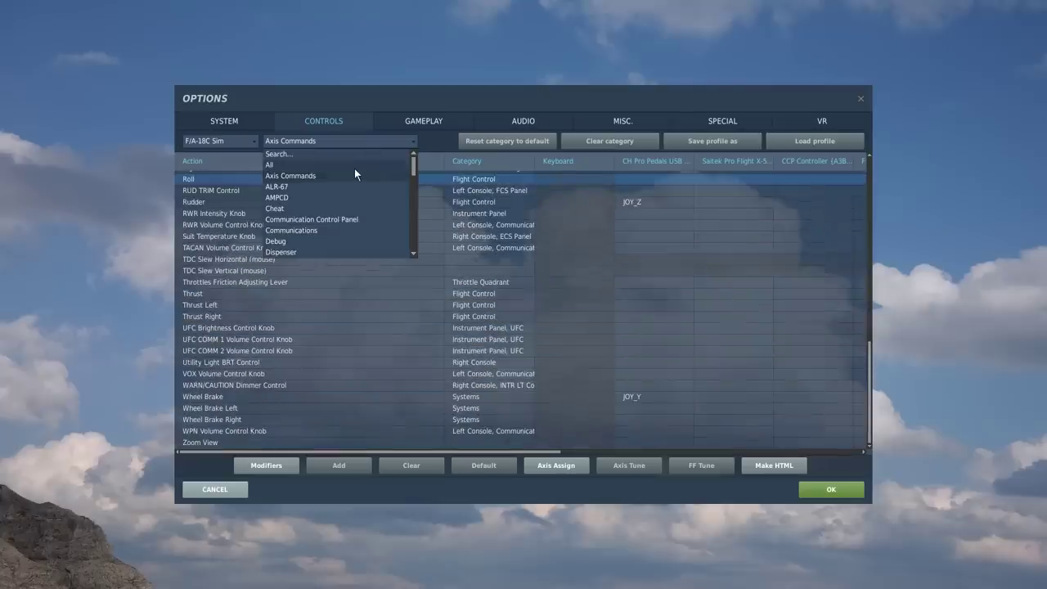
{"action": "left_click", "coordinate": [354, 165]}
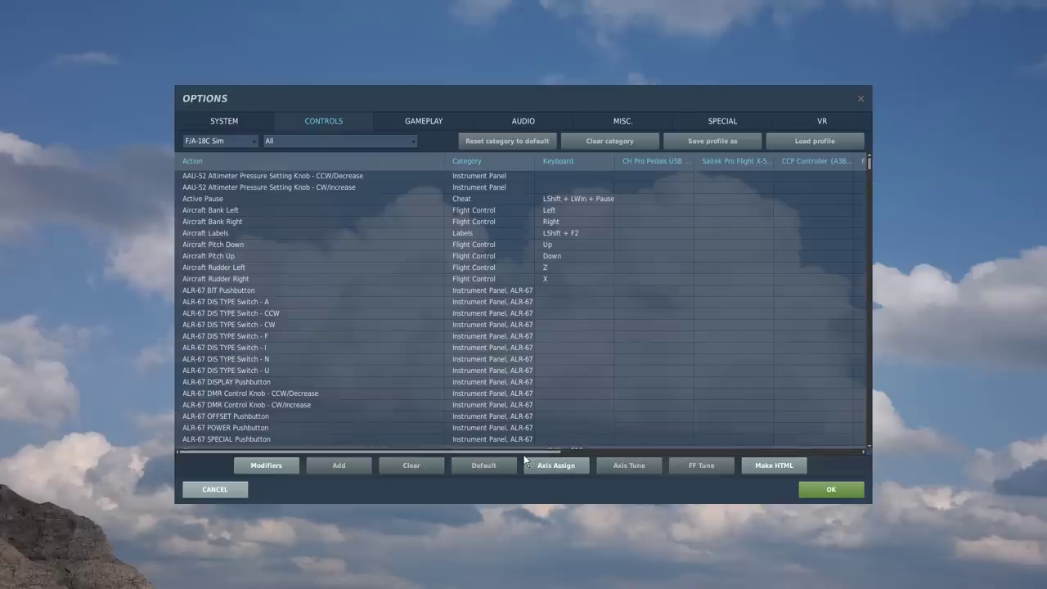
- Check what JOY_BTN15 on the HOTAS Warthog throttle is in use for, using the ALR-67 DIS TYPE Switch - CW assignment, and leave without saving
{"action": "left_click_drag", "start_coordinate": [523, 451], "coordinate": [835, 446]}
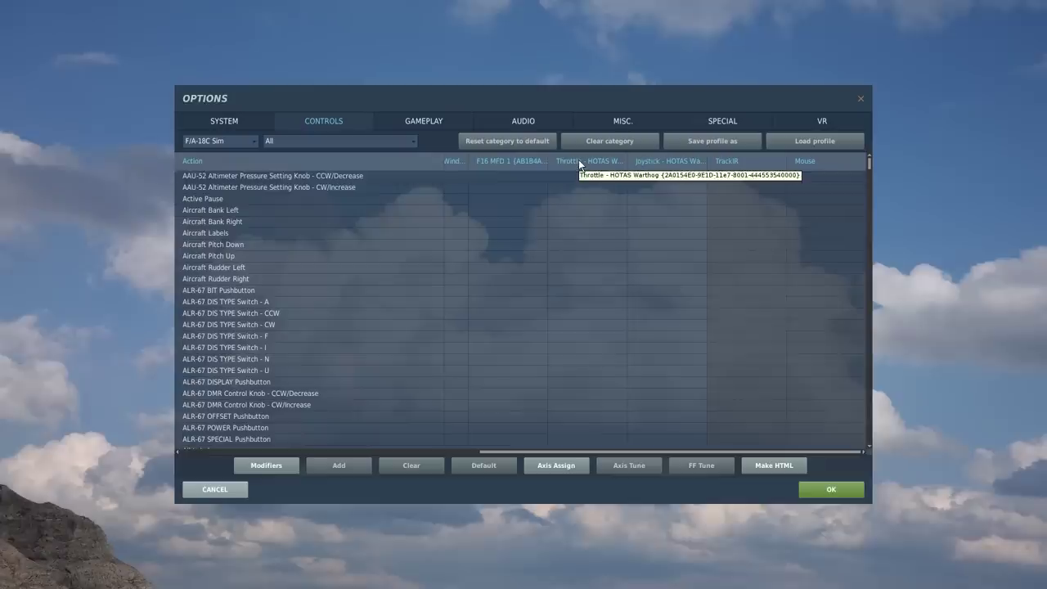
{"action": "double_click", "coordinate": [556, 320]}
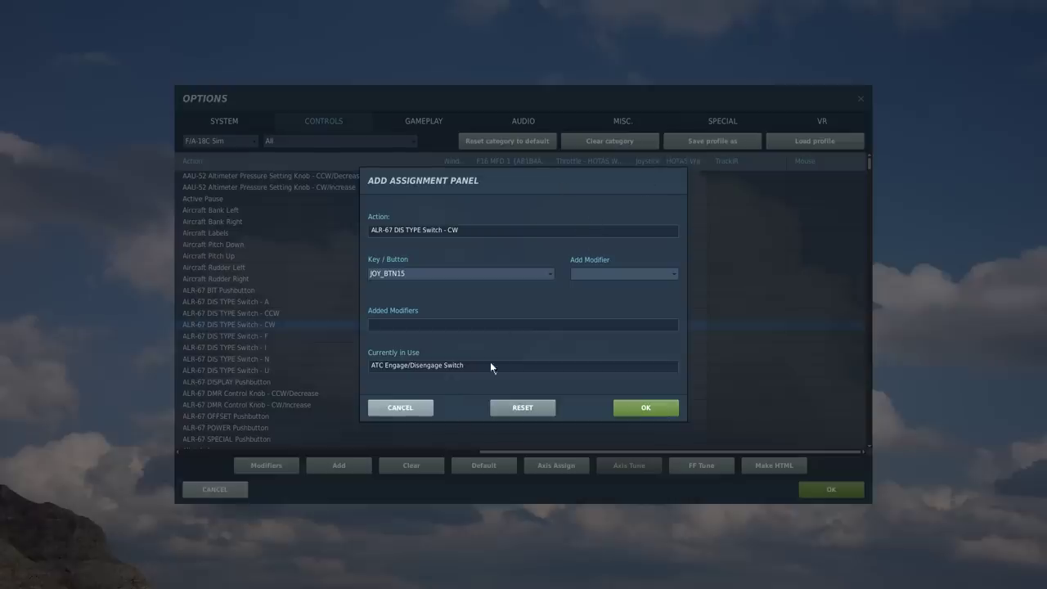
{"action": "left_click", "coordinate": [398, 408]}
- Locate the stick commands Sensor Control Switch - Fwd, Trimmer Switch - PUSH(DESCEND), Gun Trigger - SECOND DETENT and Weapon Release Button by their key bindings
{"action": "left_click", "coordinate": [871, 155]}
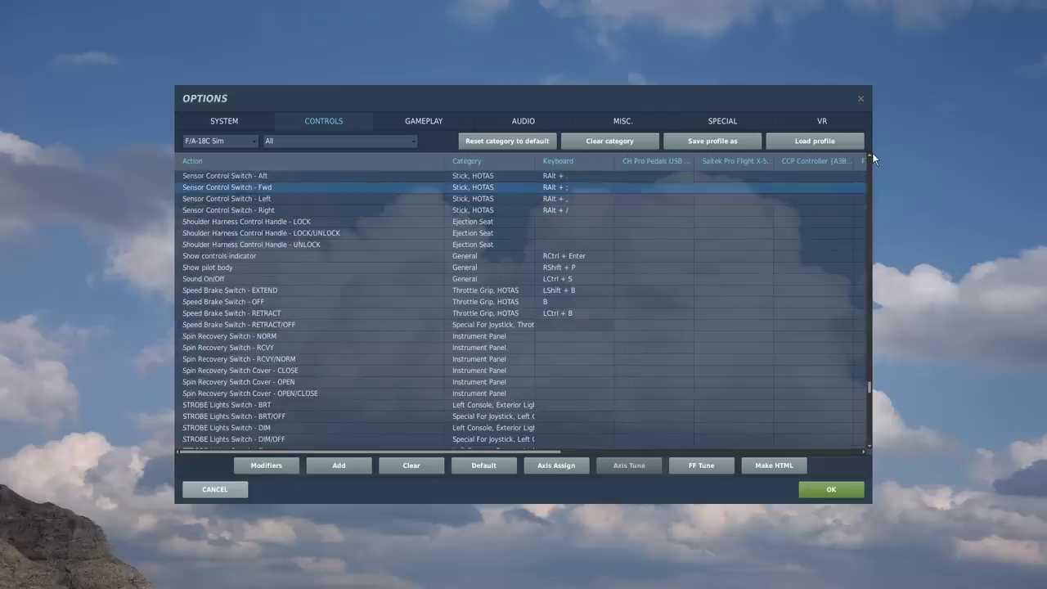
{"action": "key", "text": "ctrl+semicolon"}
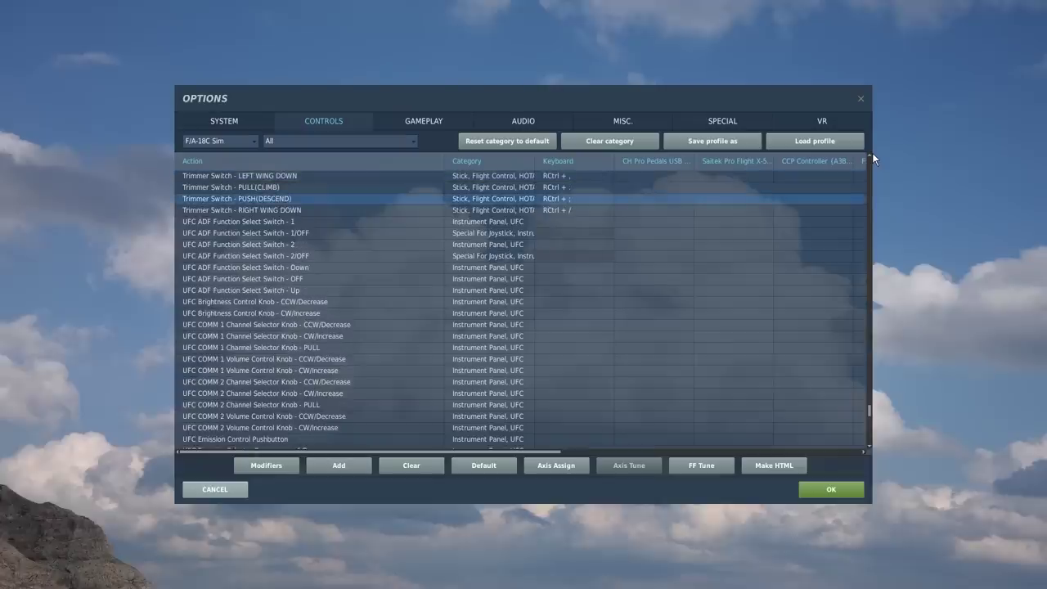
{"action": "key", "text": "space"}
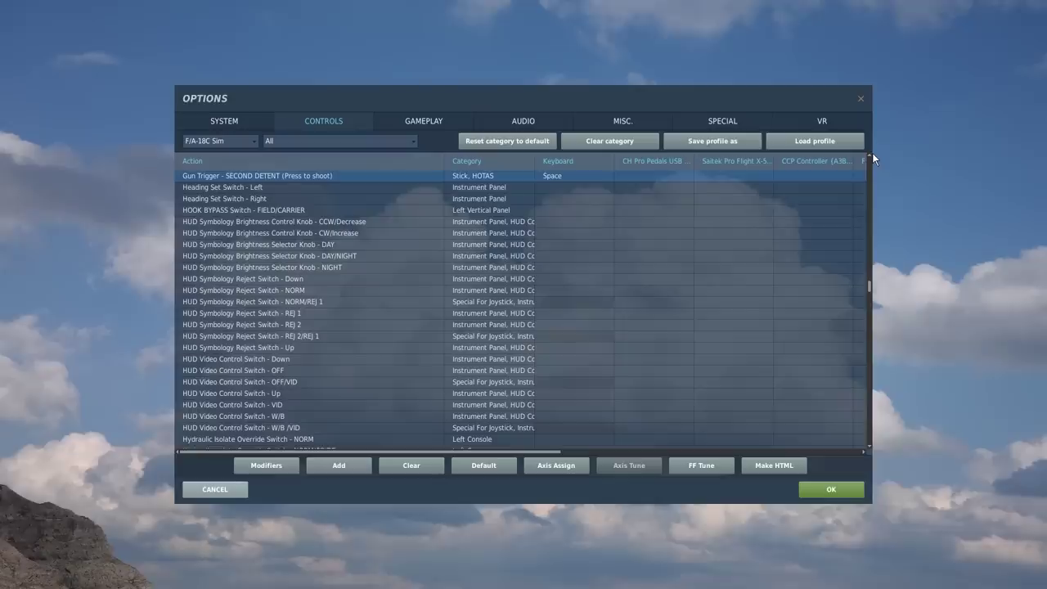
{"action": "key", "text": "alt+space"}
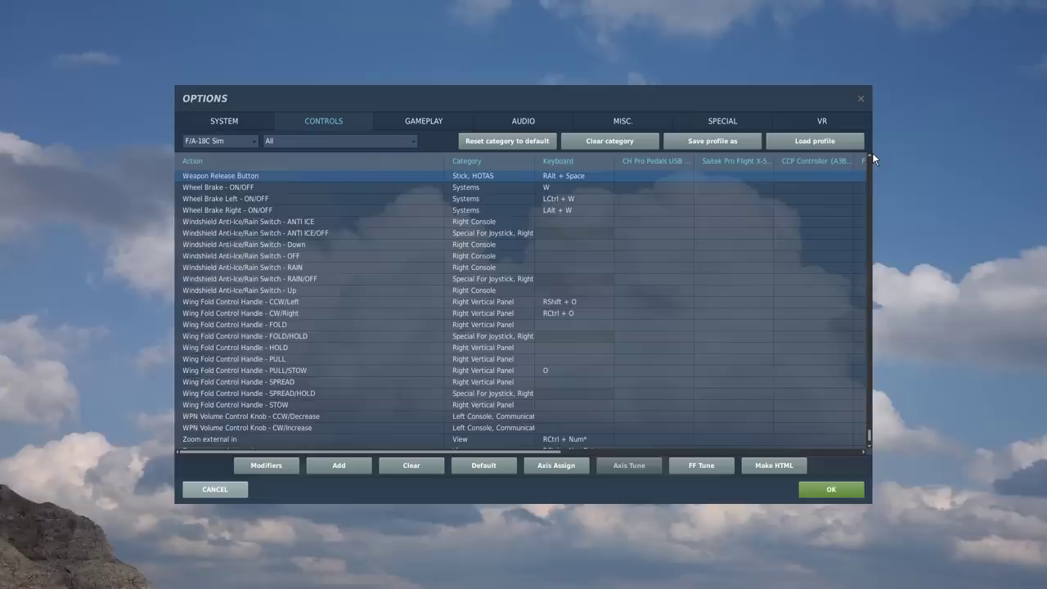
- Locate the Dispense Switch command for Aft(FLARE) and compare it with the Forward(CHAFF) entry
{"action": "key", "text": "d"}
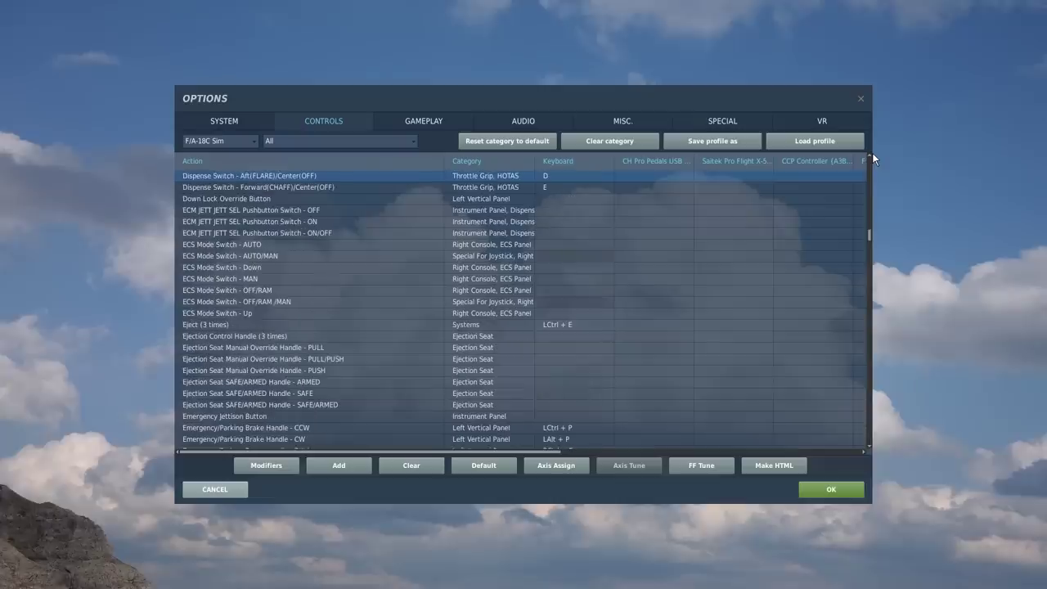
{"action": "key", "text": "Down"}
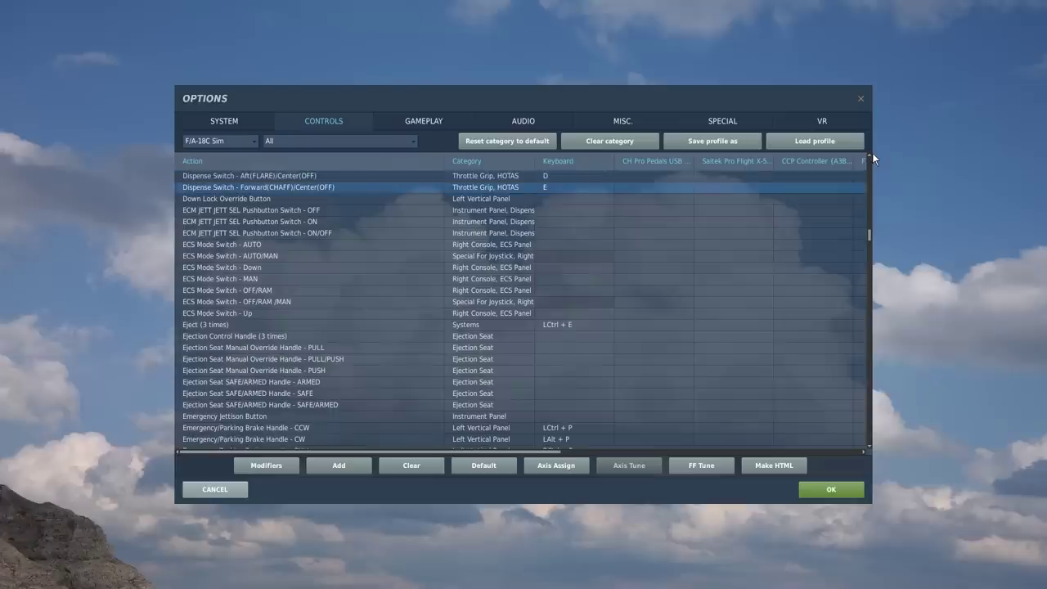
{"action": "key", "text": "Up"}
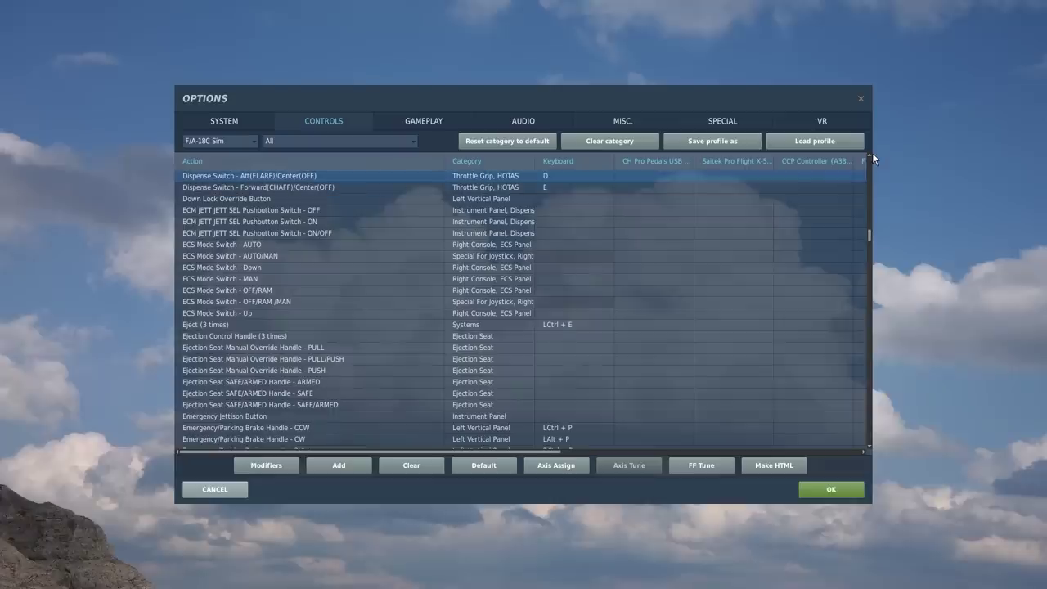
{"action": "key", "text": "Down"}
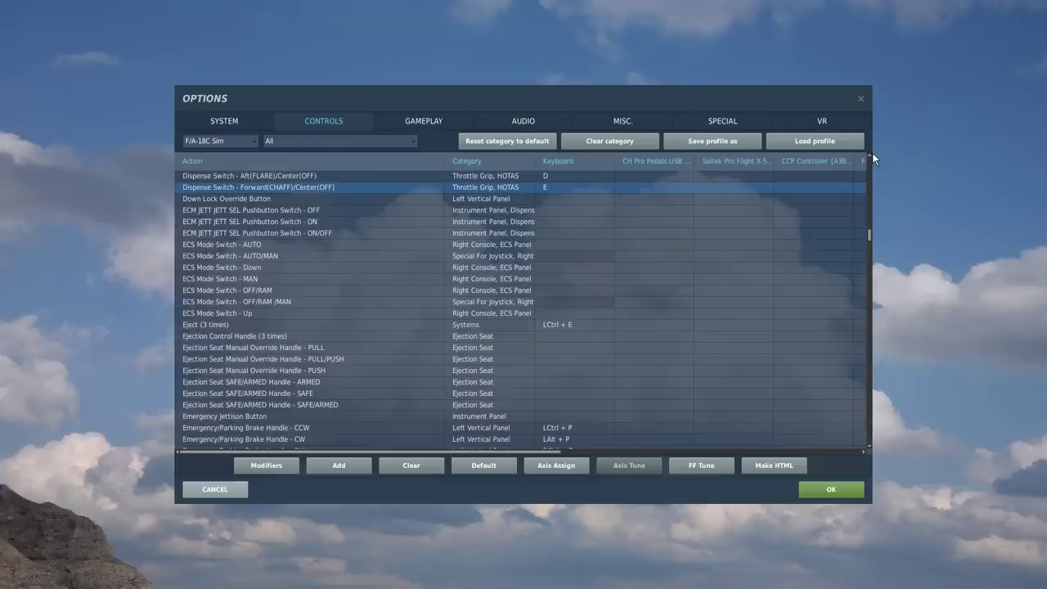
- Look up the Undesignate/Nose Wheel Steer, Autopilot Disengage (Paddle), Cage/Uncage, Throttle Designator Controller - Depress and ATC Engage/Disengage commands
{"action": "key", "text": "u"}
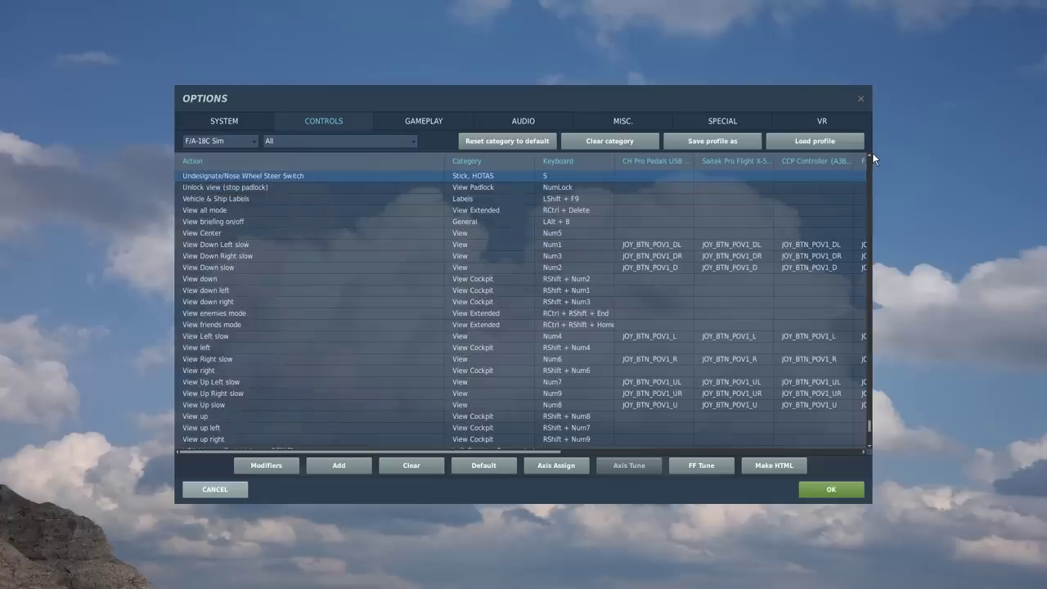
{"action": "key", "text": "a"}
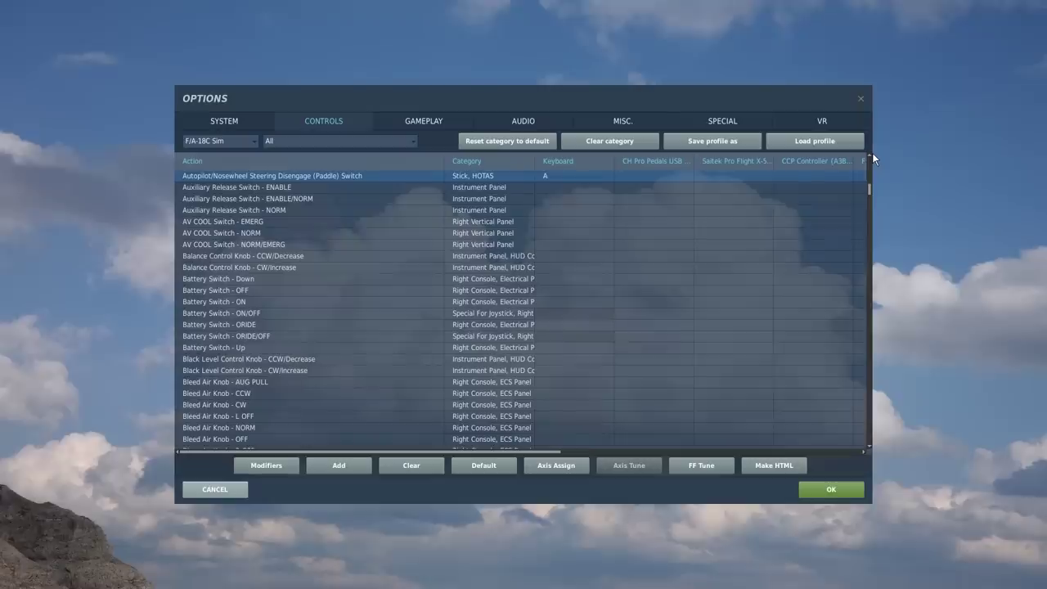
{"action": "key", "text": "c"}
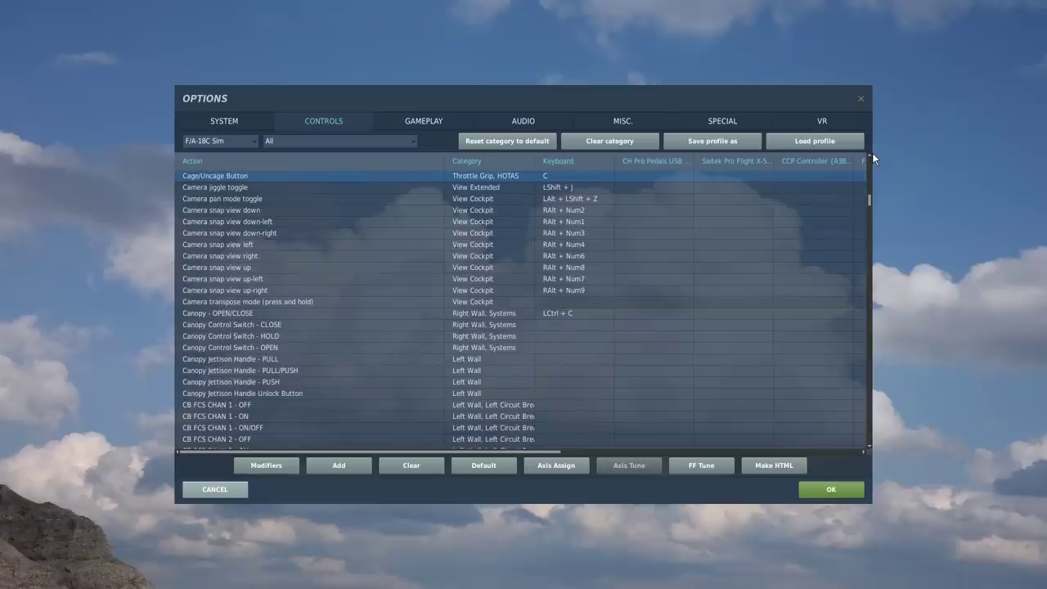
{"action": "key", "text": "t"}
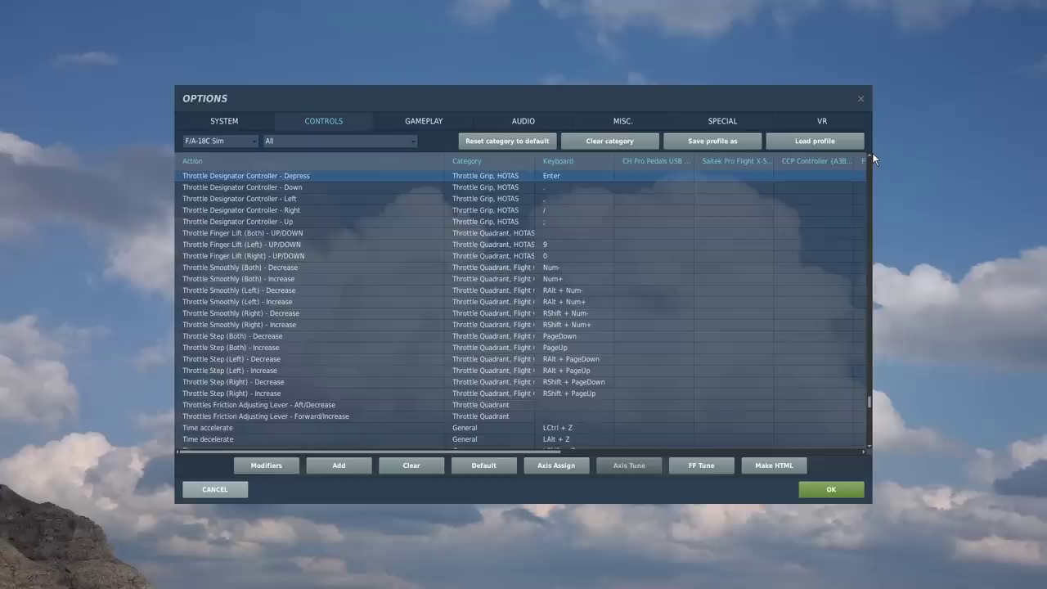
{"action": "key", "text": "a"}
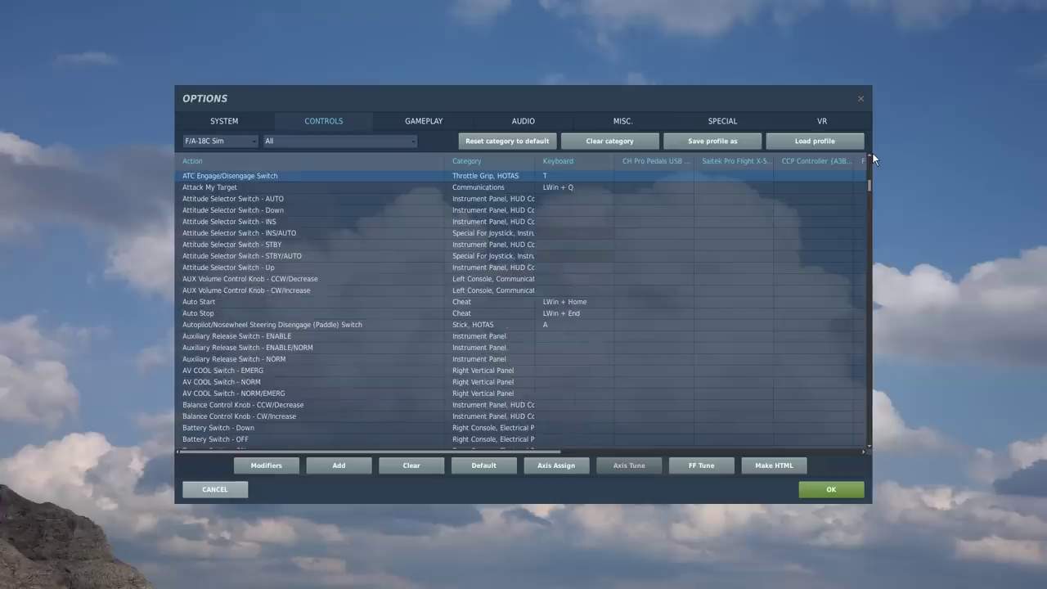
- Look up the Exterior Lights Switch - ON and ON/OFF commands and the Throttle Designator Controller direction commands
{"action": "key", "text": "e"}
{"action": "key", "text": "Down"}
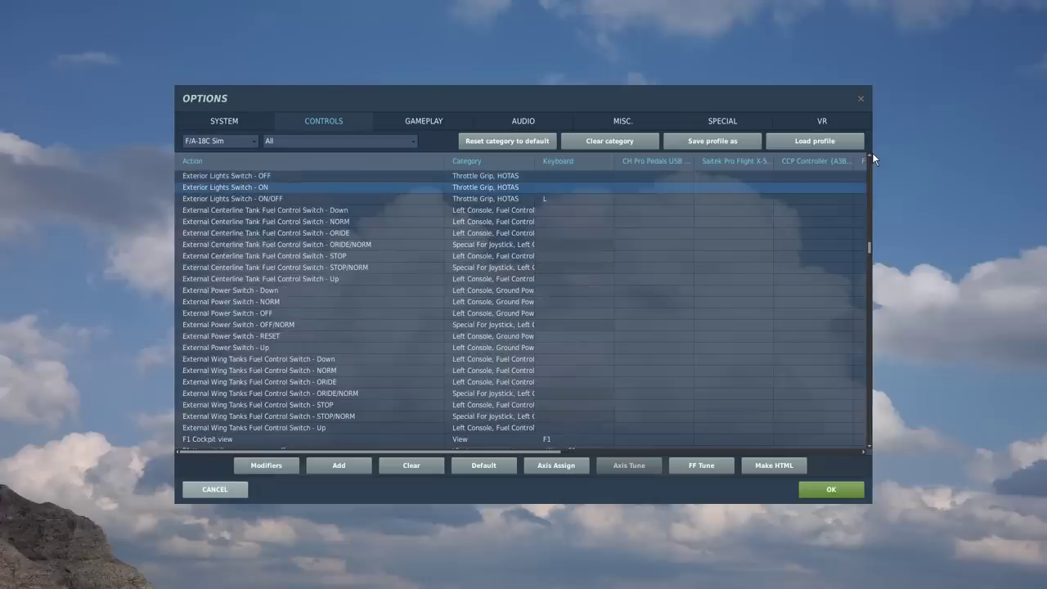
{"action": "key", "text": "t"}
{"action": "key", "text": "Up"}
{"action": "key", "text": "Down"}
{"action": "key", "text": "Down"}
{"action": "key", "text": "Up"}
{"action": "key", "text": "Up"}
{"action": "key", "text": "Up"}
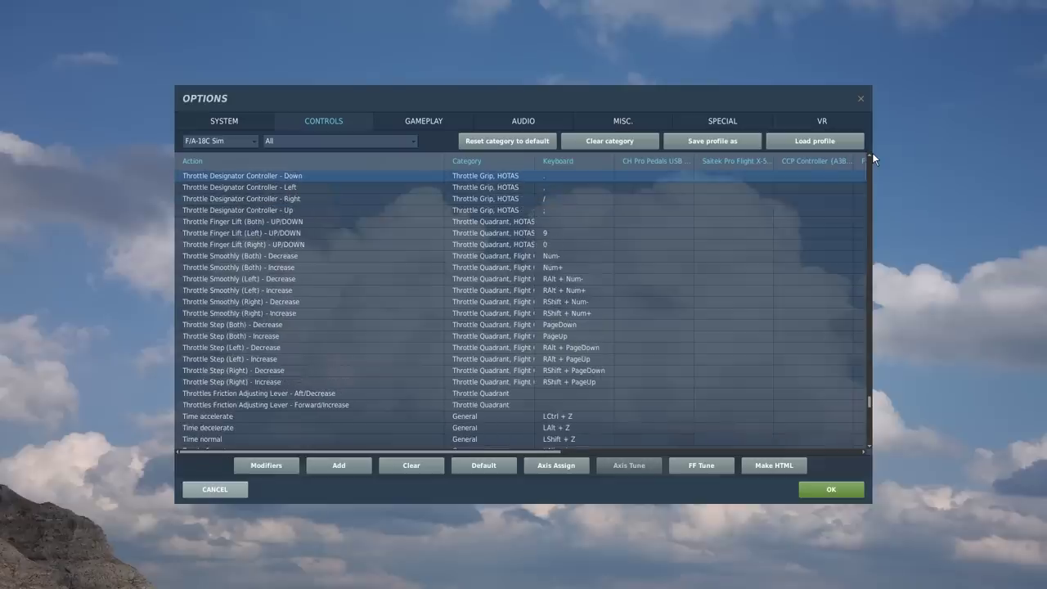
- Look up the stick's weapon selection commands Select AMRAAM, Select Gun, Select Sidewinder and Select Sparrow
{"action": "key", "text": "s"}
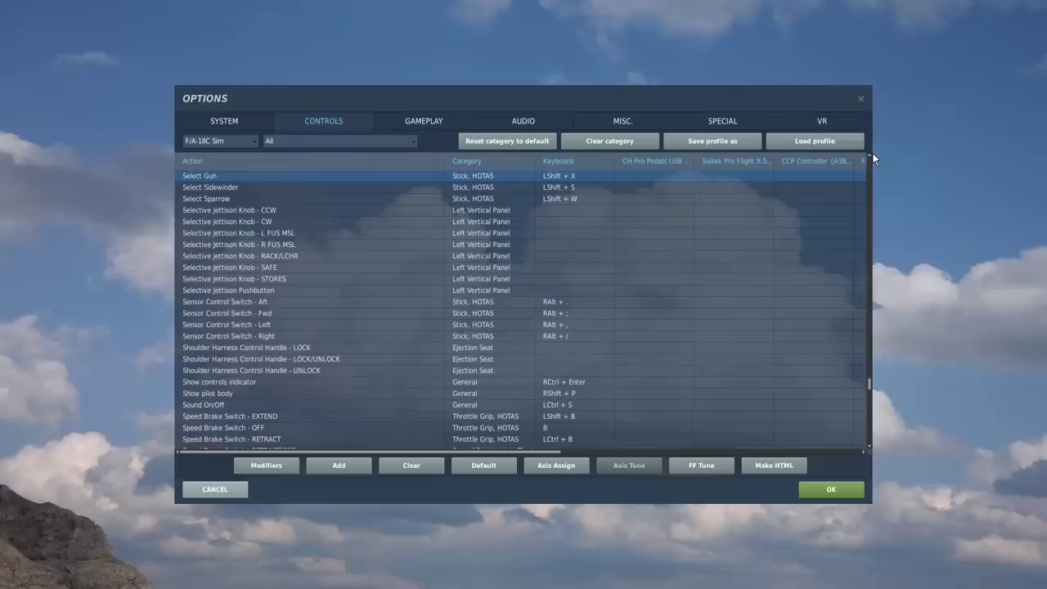
{"action": "key", "text": "Down"}
{"action": "key", "text": "Down"}
{"action": "key", "text": "Up"}
{"action": "key", "text": "Up"}
{"action": "scroll", "coordinate": [574, 217], "scroll_direction": "up", "scroll_amount": 3}
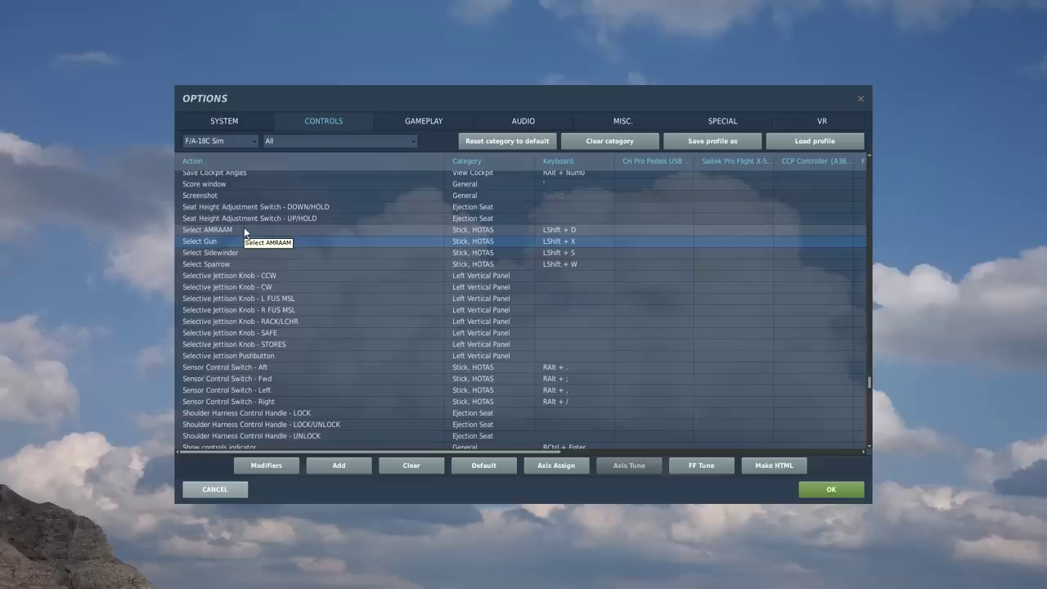
- Look up the throttle's Speed Brake Switch commands for EXTEND, OFF and RETRACT
{"action": "key", "text": "Page_Down"}
{"action": "key", "text": "Down"}
{"action": "key", "text": "Down"}
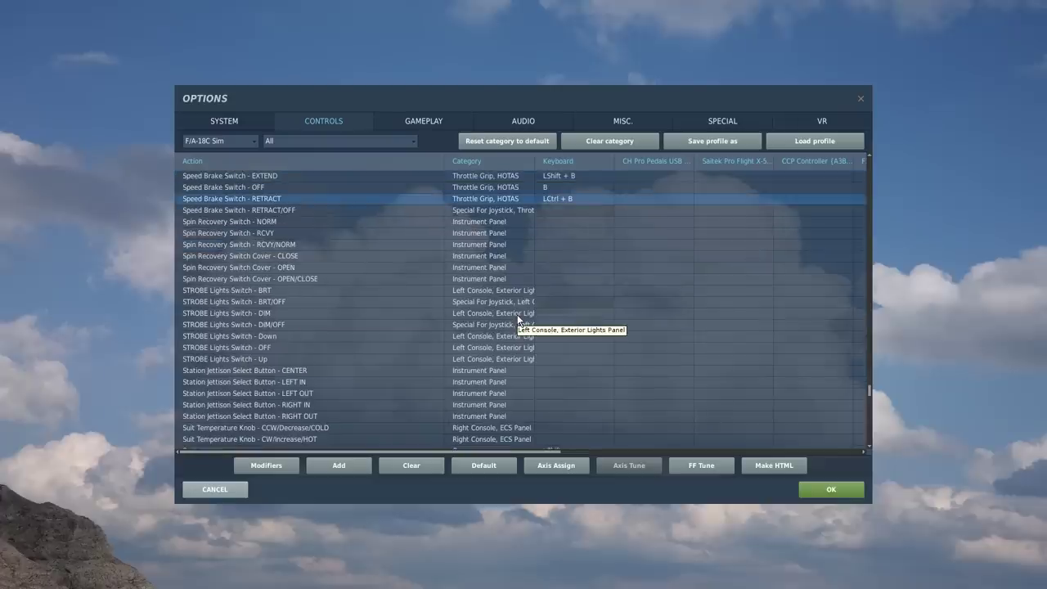
{"action": "scroll", "coordinate": [517, 314], "scroll_direction": "up", "scroll_amount": 2}
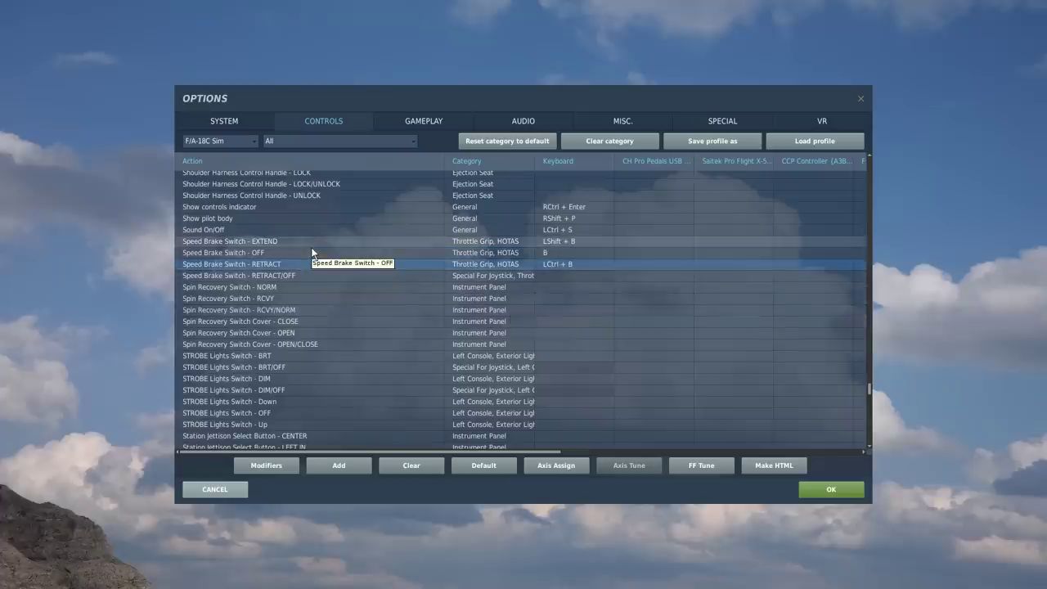
- Look up the Radar Elevation Control - Up and Down commands and the RAID/FLIR FOV Select Button
{"action": "key", "text": "Page_Up"}
{"action": "key", "text": "Page_Up"}
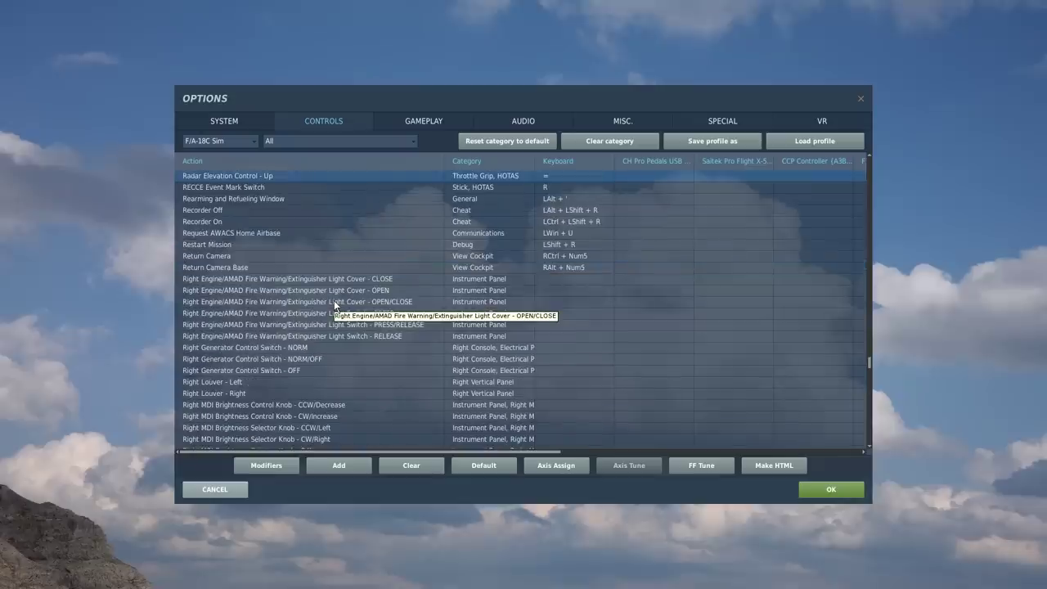
{"action": "key", "text": "Up"}
{"action": "key", "text": "Up"}
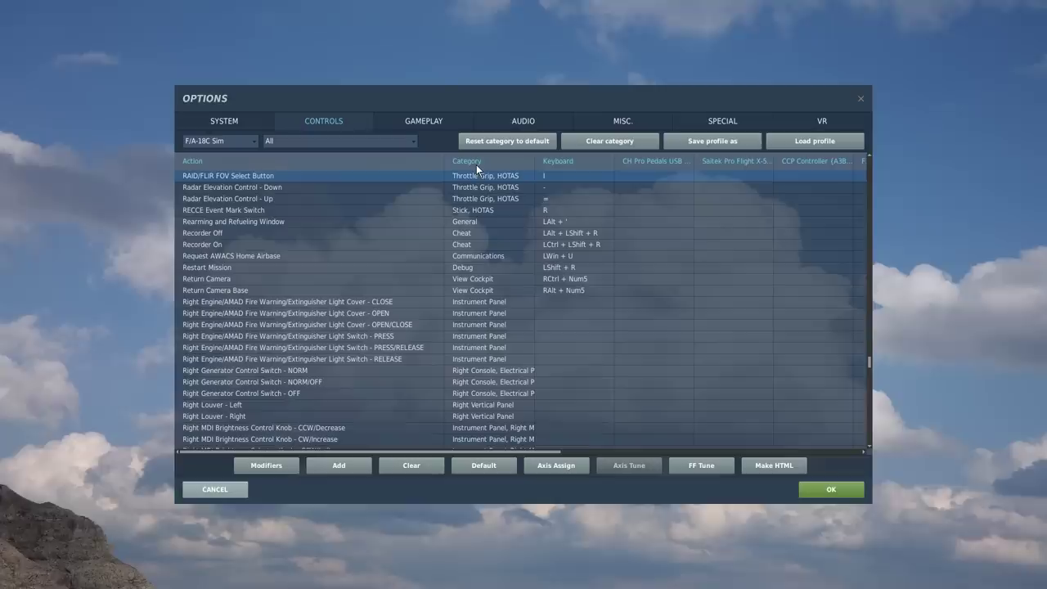
- Look up the Probe Control Switch - EXTEND/RETRACT and Arresting Hook Handle - Cycle commands
{"action": "key", "text": "Up"}
{"action": "key", "text": "Up"}
{"action": "key", "text": "Up"}
{"action": "key", "text": "Up"}
{"action": "key", "text": "Up"}
{"action": "key", "text": "Up"}
{"action": "key", "text": "Up"}
{"action": "key", "text": "Up"}
{"action": "key", "text": "Up"}
{"action": "key", "text": "Up"}
{"action": "key", "text": "Up"}
{"action": "key", "text": "Up"}
{"action": "key", "text": "Up"}
{"action": "key", "text": "Up"}
{"action": "key", "text": "Up"}
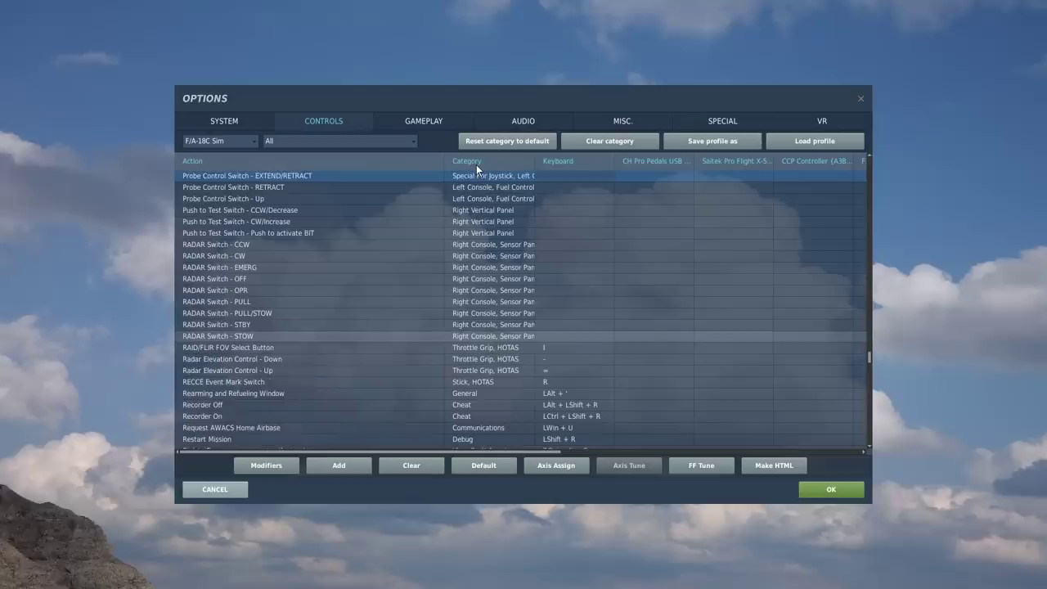
{"action": "key", "text": "Home"}
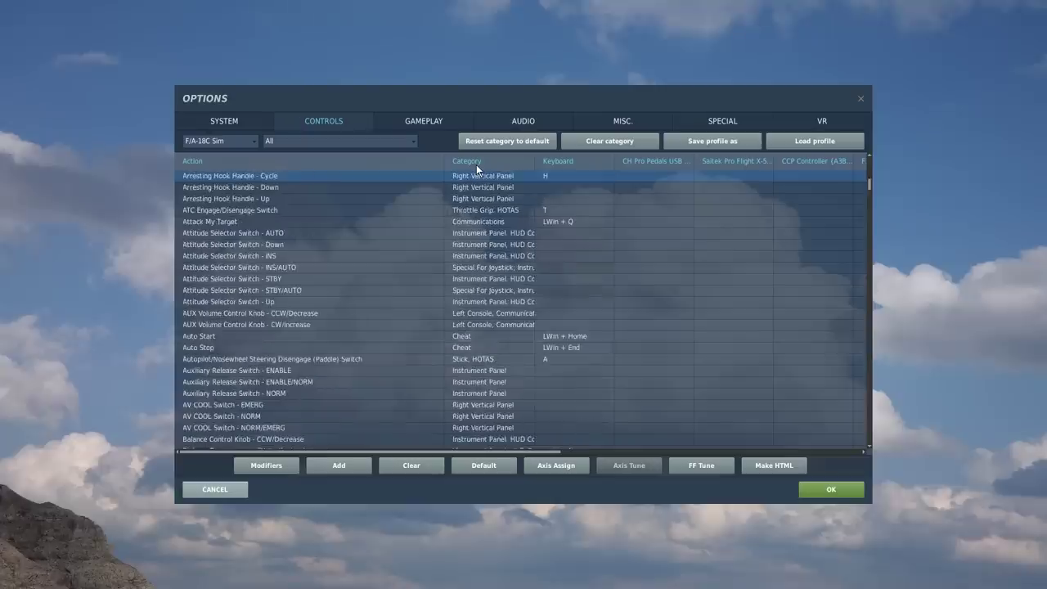
- Locate the group of FLAP Switch commands, from AUTO through FULL and HALF to Up
{"action": "key", "text": "f"}
{"action": "key", "text": "l"}
{"action": "key", "text": "Down"}
{"action": "key", "text": "Down"}
{"action": "key", "text": "Down"}
{"action": "key", "text": "Down"}
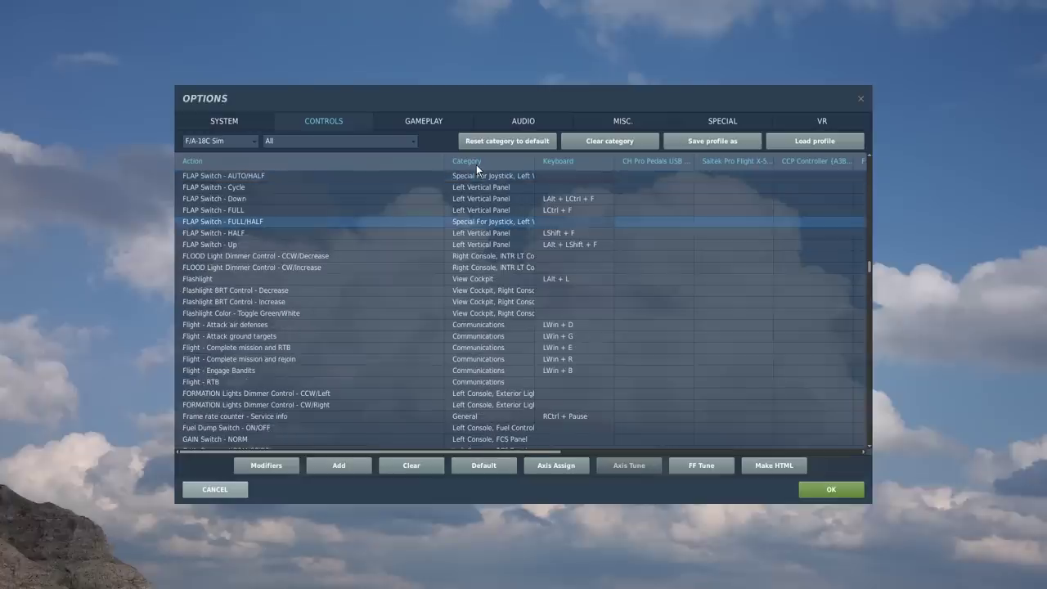
{"action": "scroll", "coordinate": [449, 291], "scroll_direction": "up", "scroll_amount": 2}
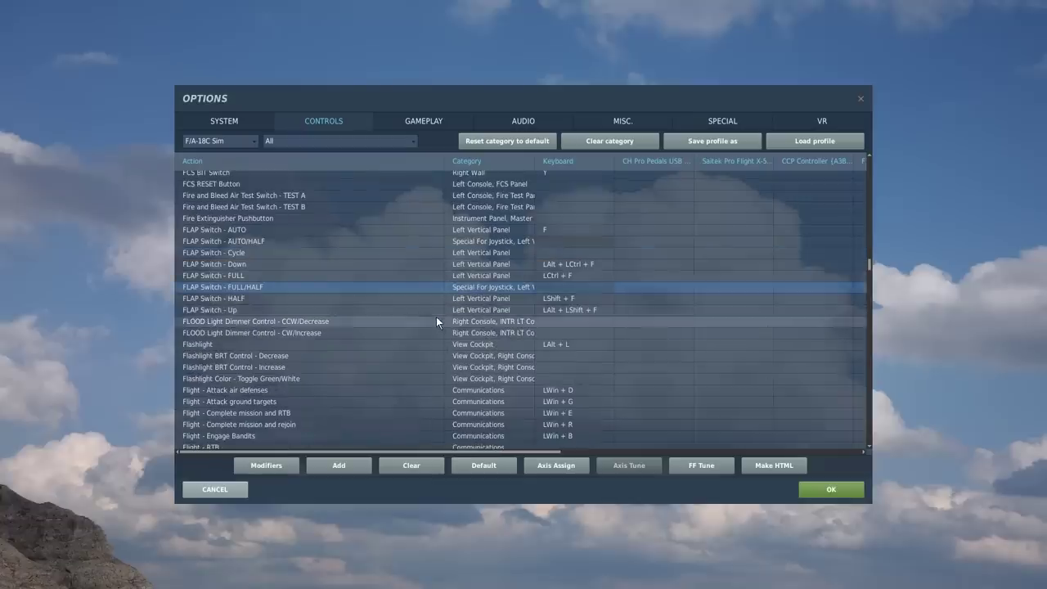
- Compare FLAP Switch - AUTO with the joystick-specific AUTO/HALF and FULL/HALF entries, and look up Probe Control Switch - EXTEND/RETRACT
{"action": "left_click", "coordinate": [298, 229]}
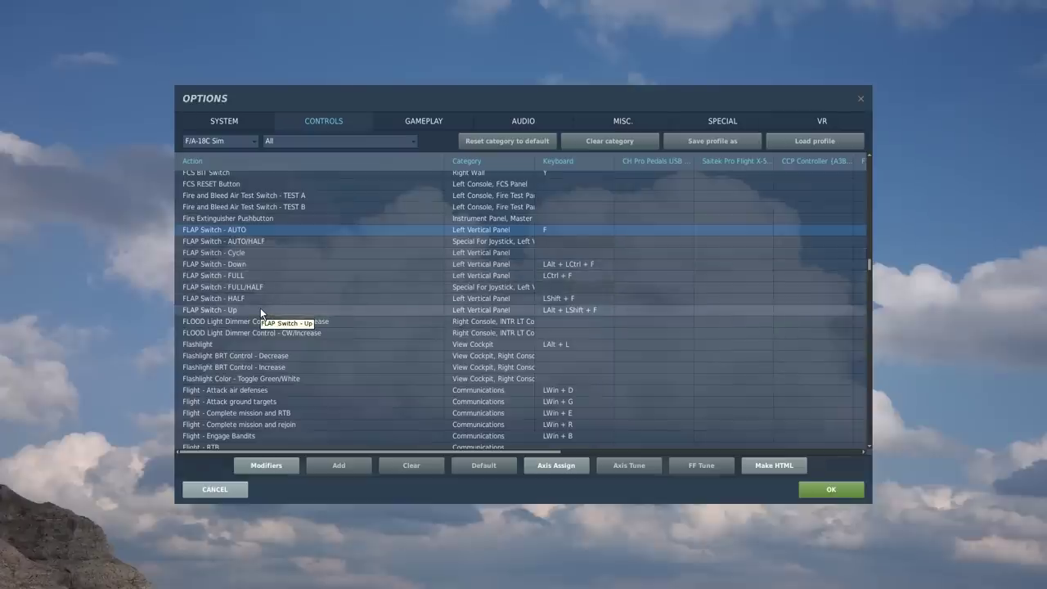
{"action": "left_click", "coordinate": [275, 244]}
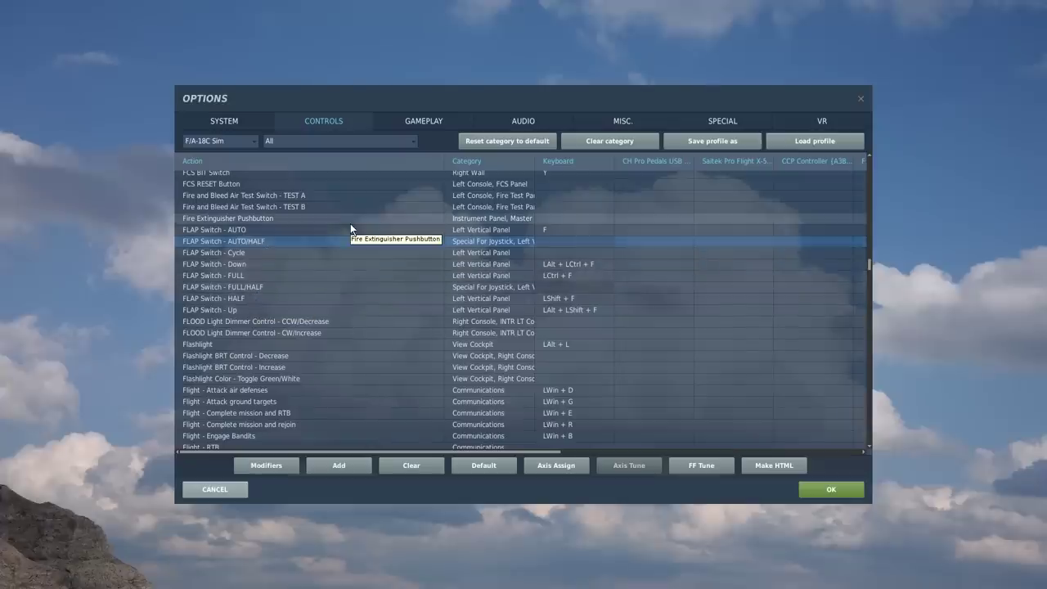
{"action": "left_click", "coordinate": [258, 287]}
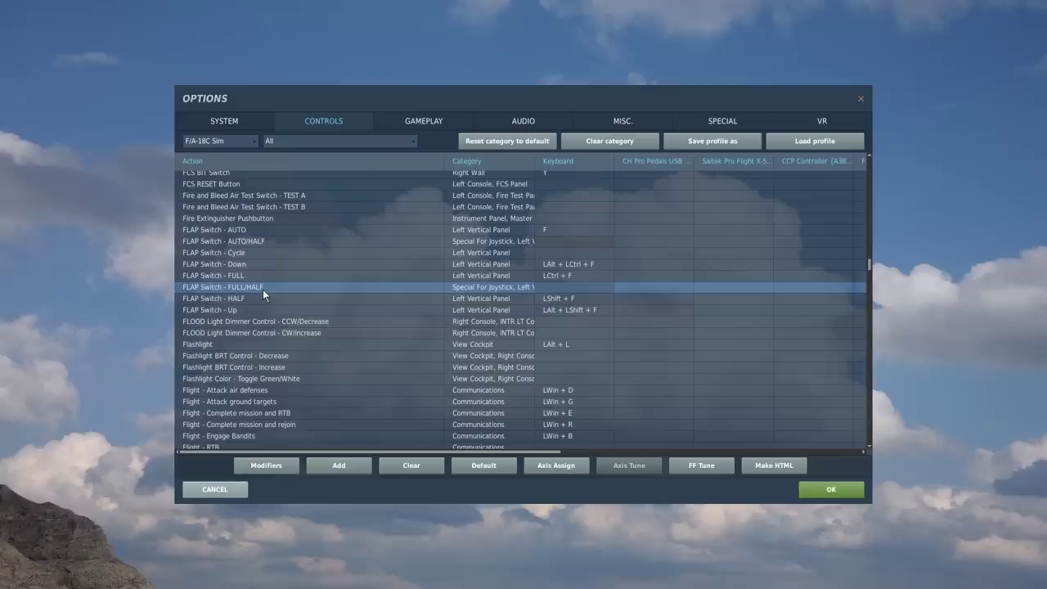
{"action": "key", "text": "p"}
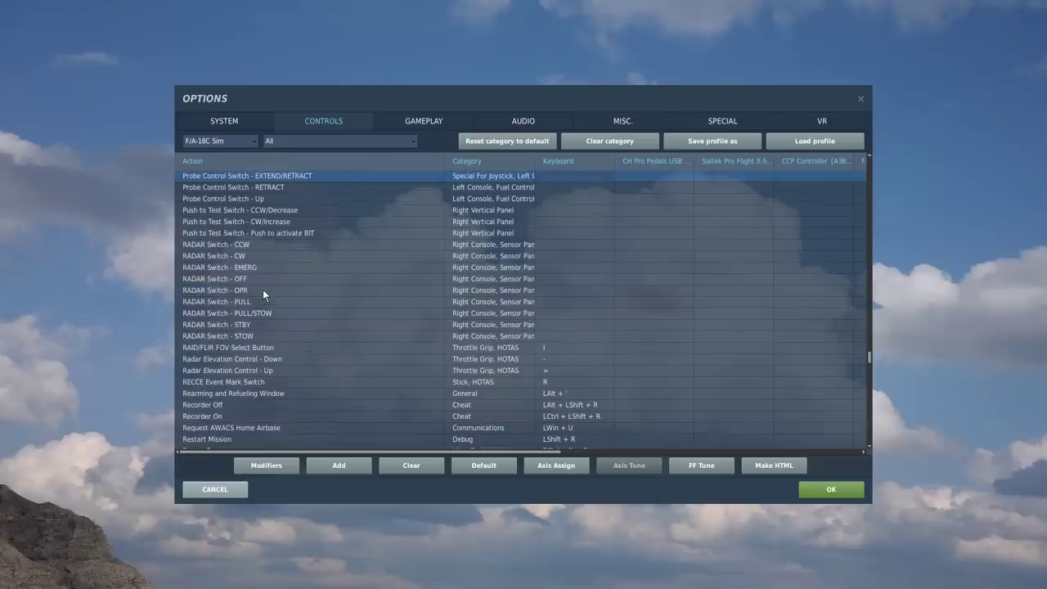
{"action": "scroll", "coordinate": [263, 289], "scroll_direction": "up", "scroll_amount": 2}
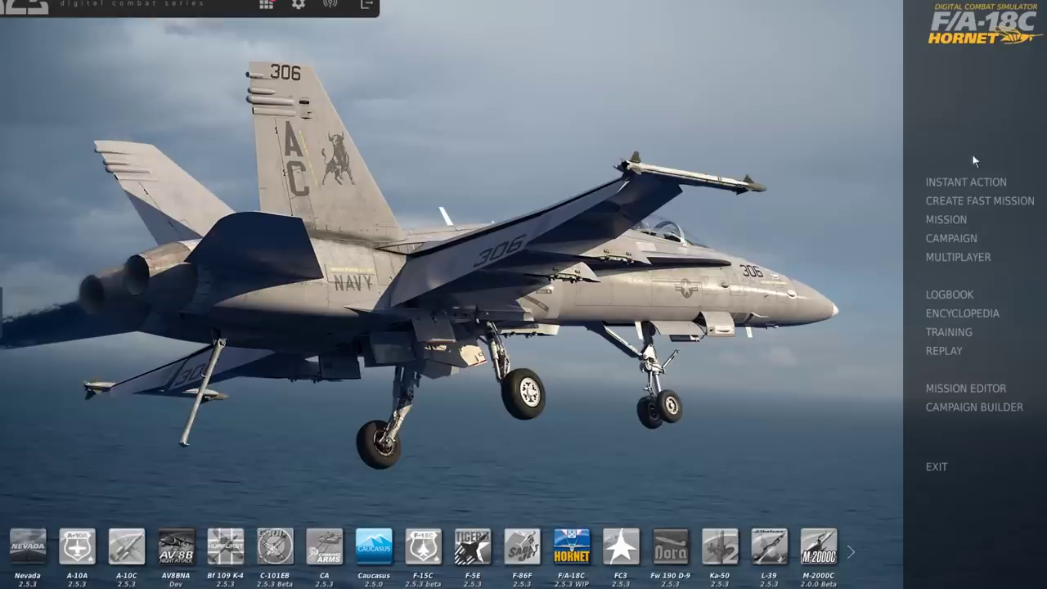
- Start the F/A-18C Cold and Dark instant action mission on the Caucasus map and run the aircraft's Auto Start sequence
{"action": "left_click", "coordinate": [966, 180]}
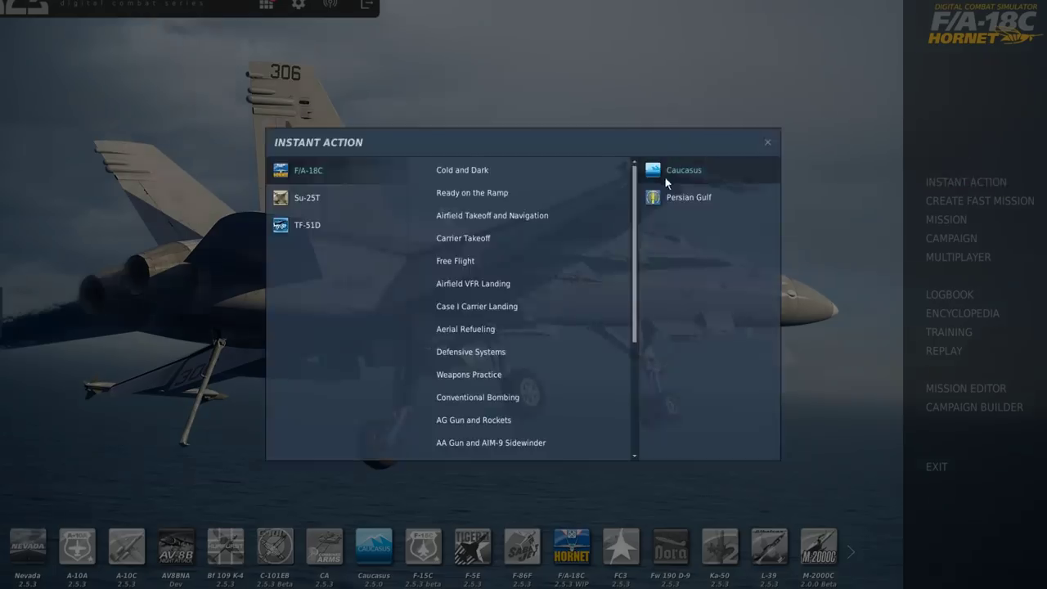
{"action": "mouse_move", "coordinate": [634, 191]}
{"action": "left_mouse_down"}
{"action": "mouse_move", "coordinate": [635, 344]}
{"action": "mouse_move", "coordinate": [638, 173]}
{"action": "left_mouse_up"}
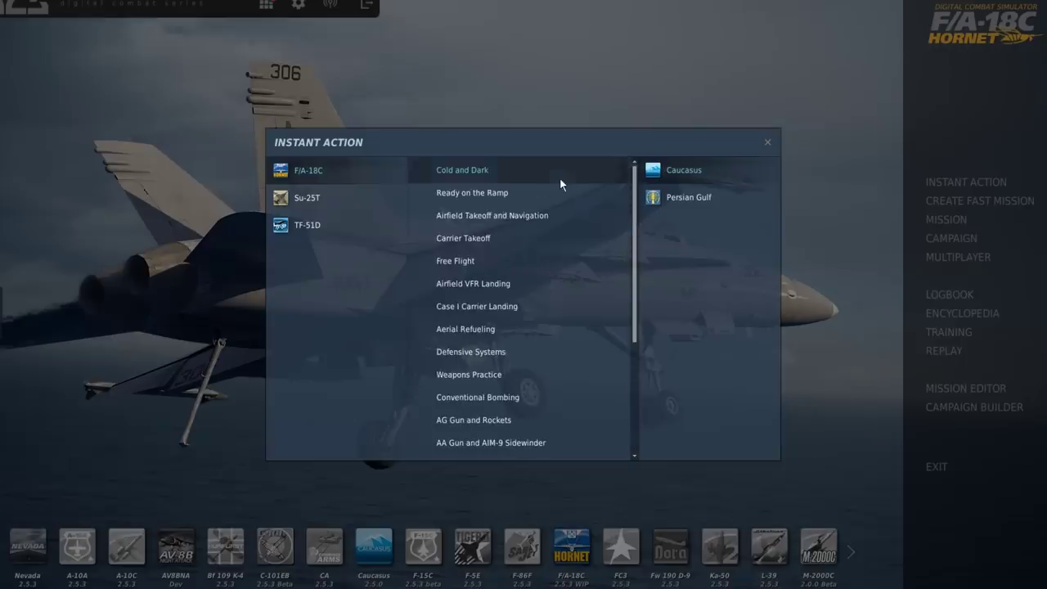
{"action": "double_click", "coordinate": [559, 178]}
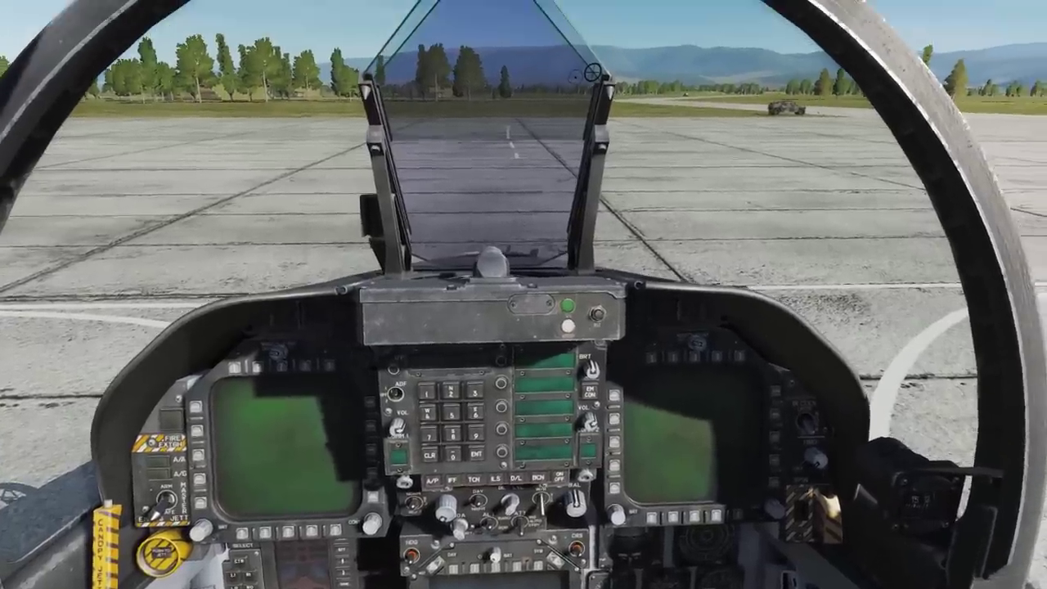
{"action": "key", "text": "super+Home"}
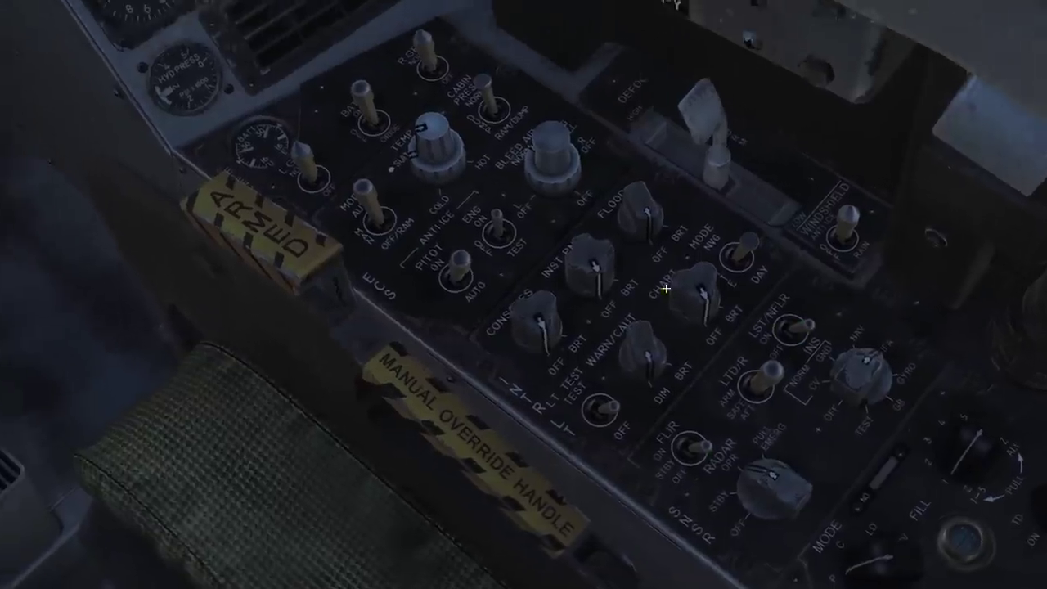
- Turn up the console and instrument panel lighting on the cockpit's interior lights panel
{"action": "scroll", "coordinate": [568, 346], "scroll_direction": "up", "scroll_amount": 5}
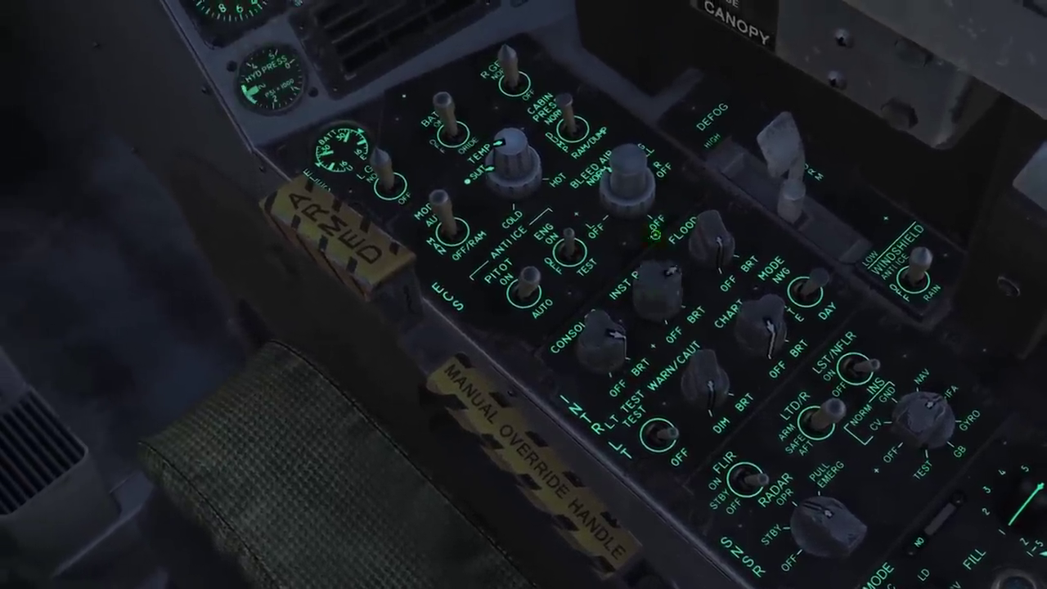